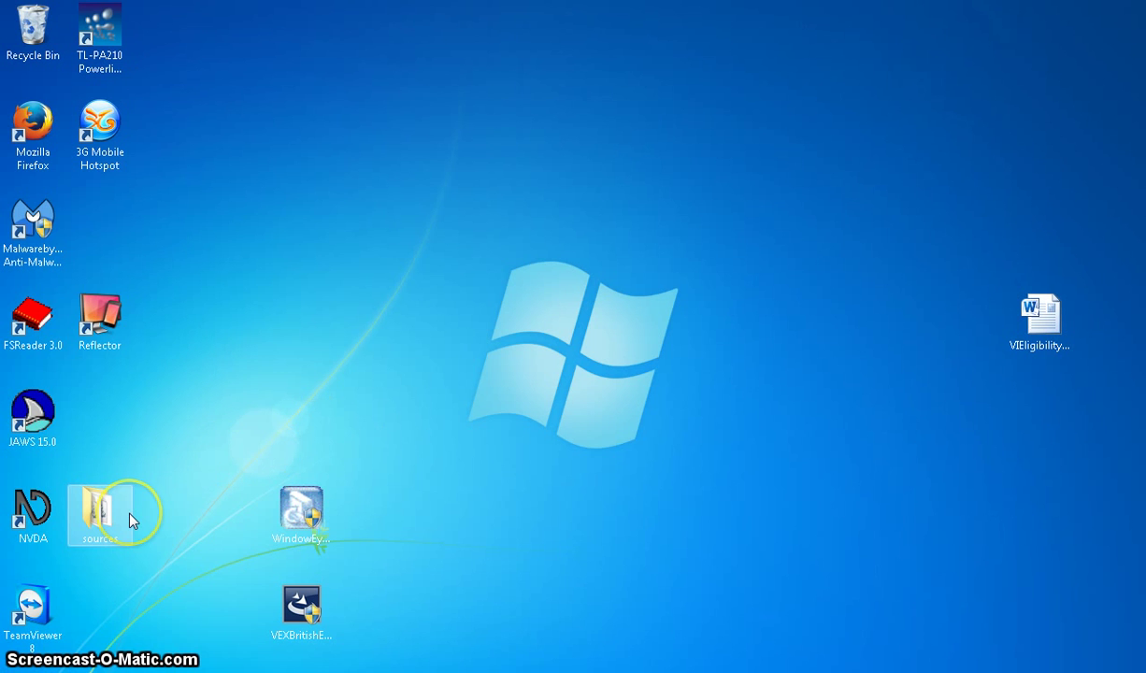
{"action": "key", "text": "super"}
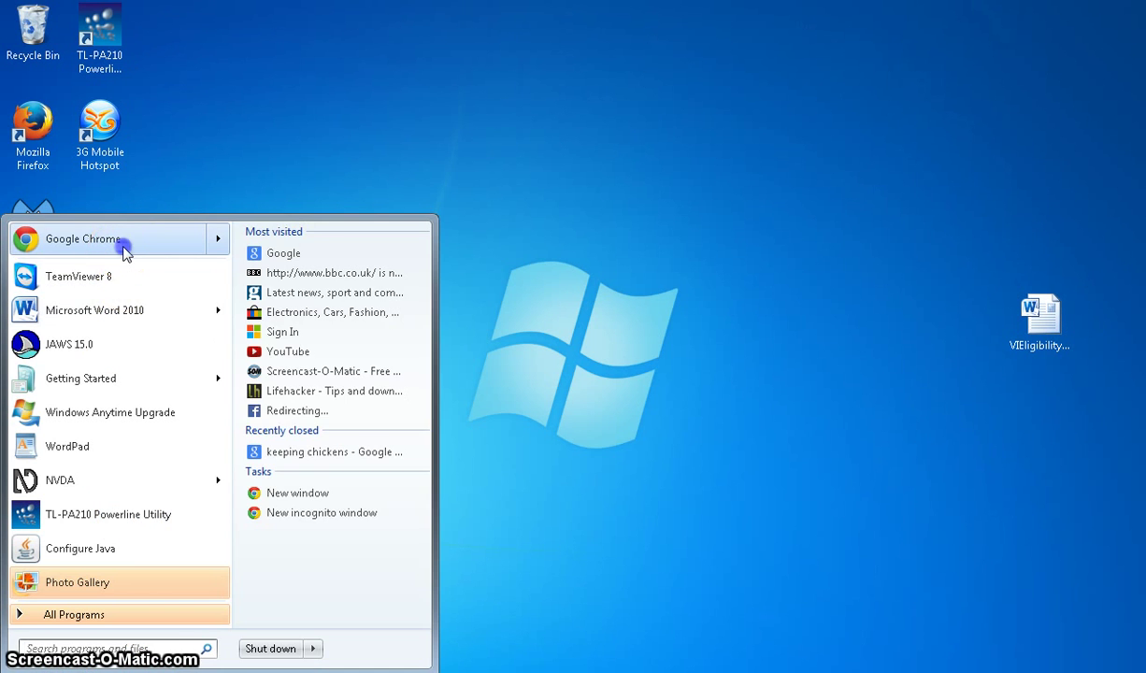
{"action": "left_click", "coordinate": [125, 246]}
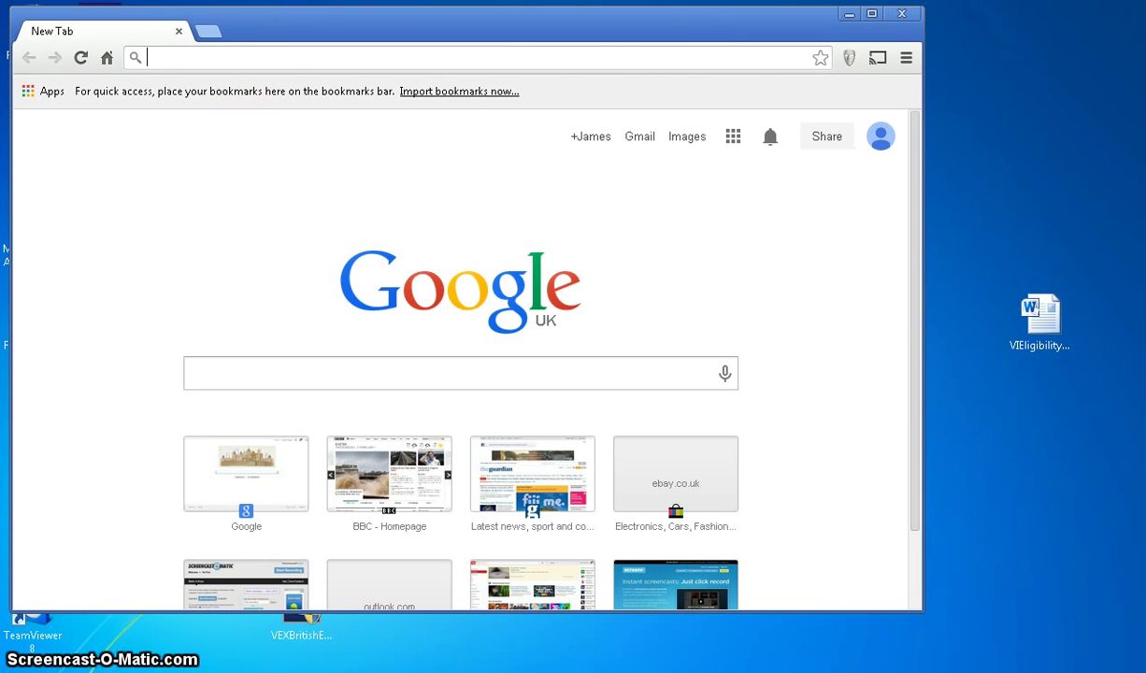
{"action": "left_click", "coordinate": [870, 14]}
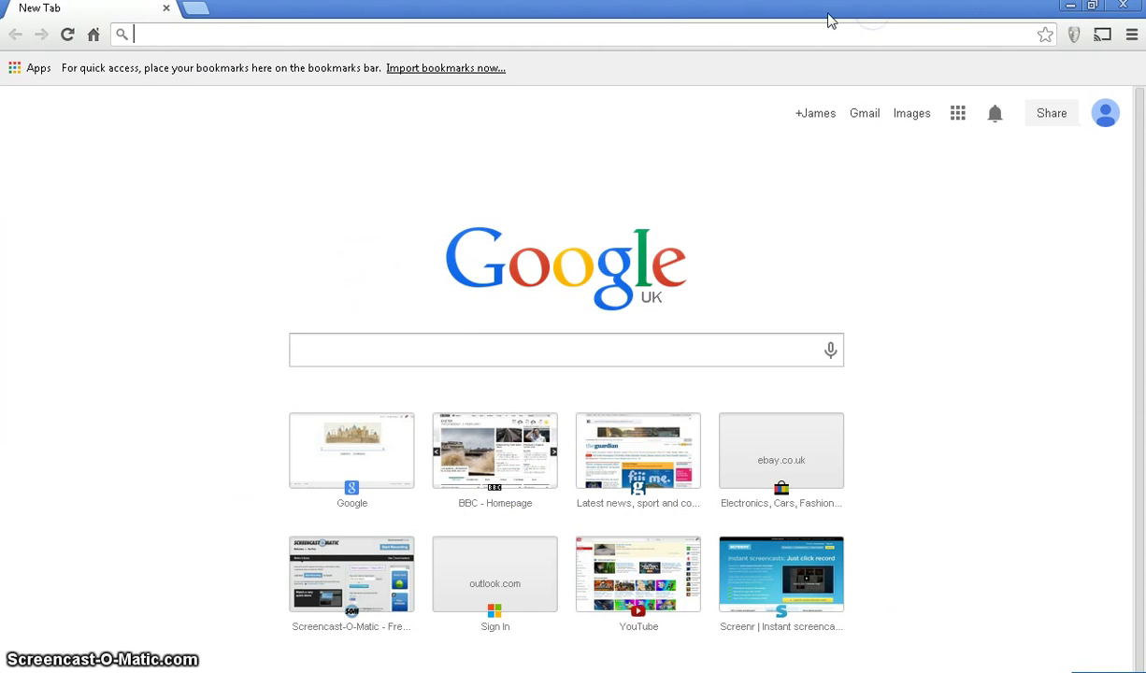
{"action": "type", "text": "win"}
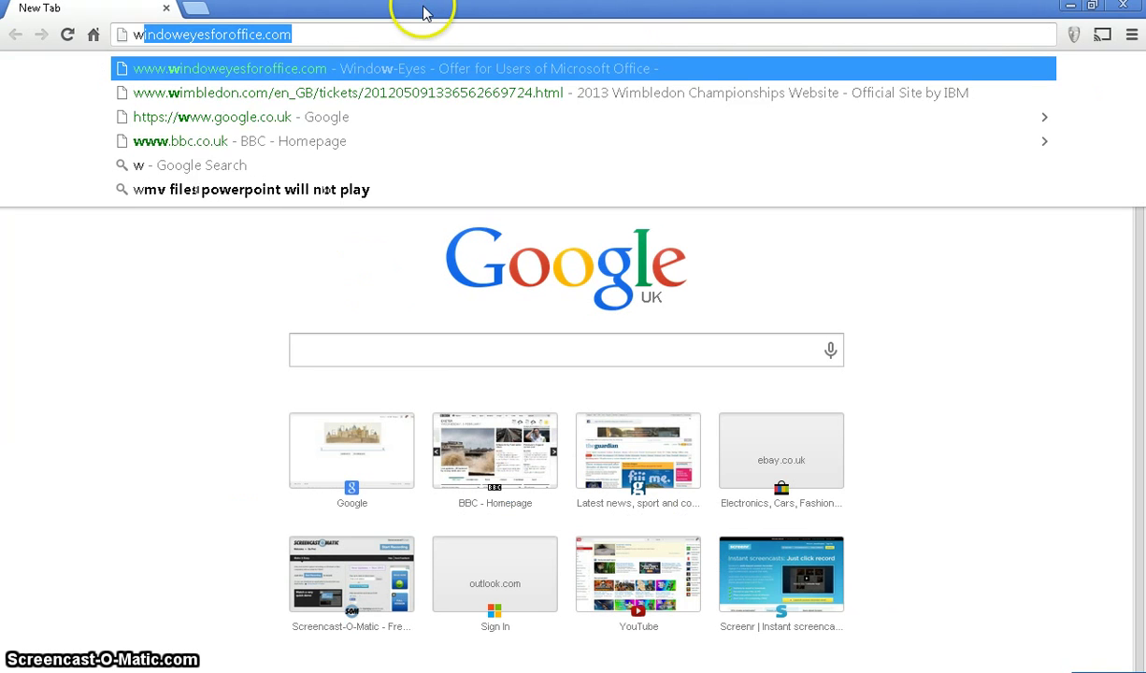
{"action": "type", "text": "dows"}
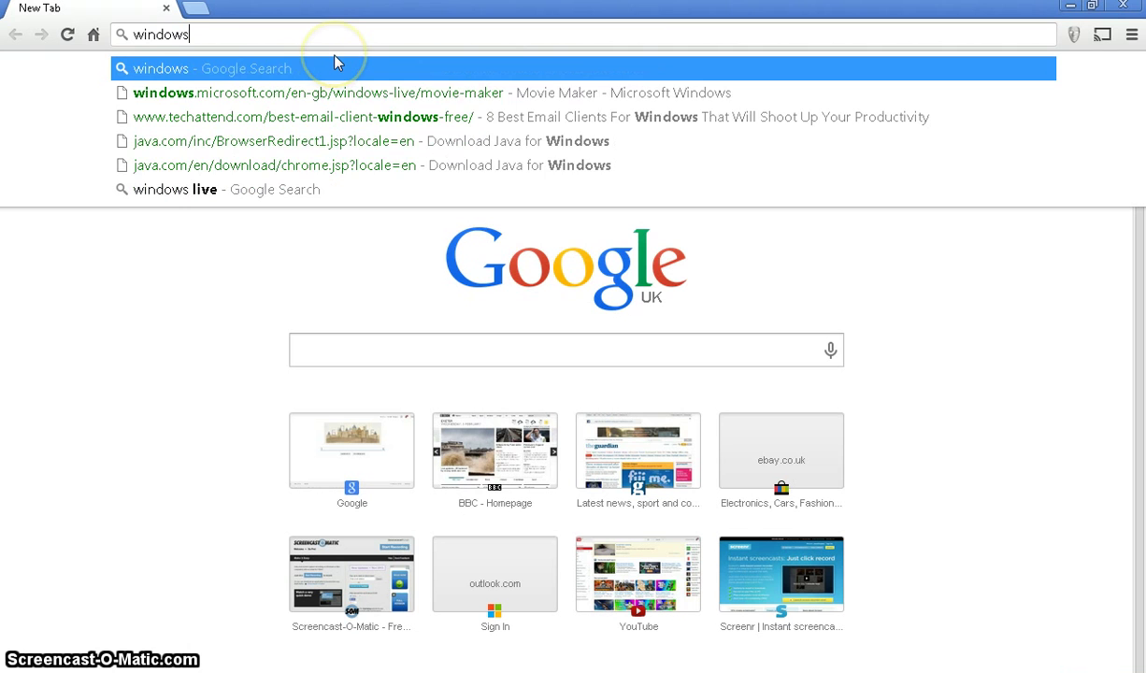
{"action": "key", "text": "BackSpace"}
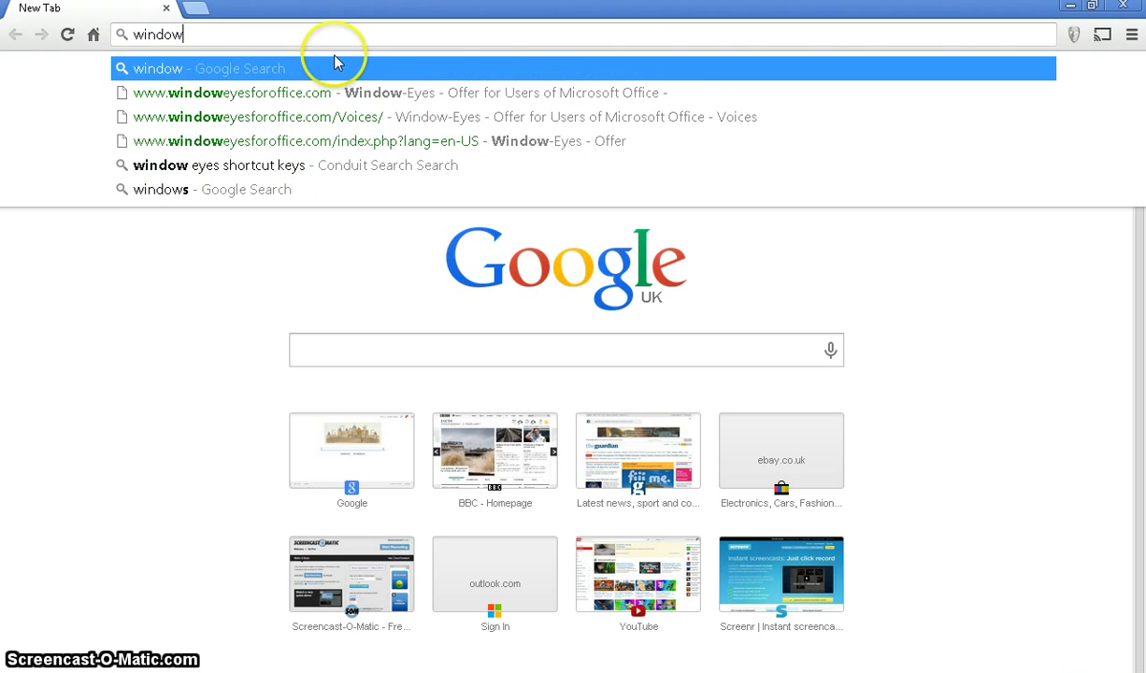
{"action": "left_click", "coordinate": [285, 97]}
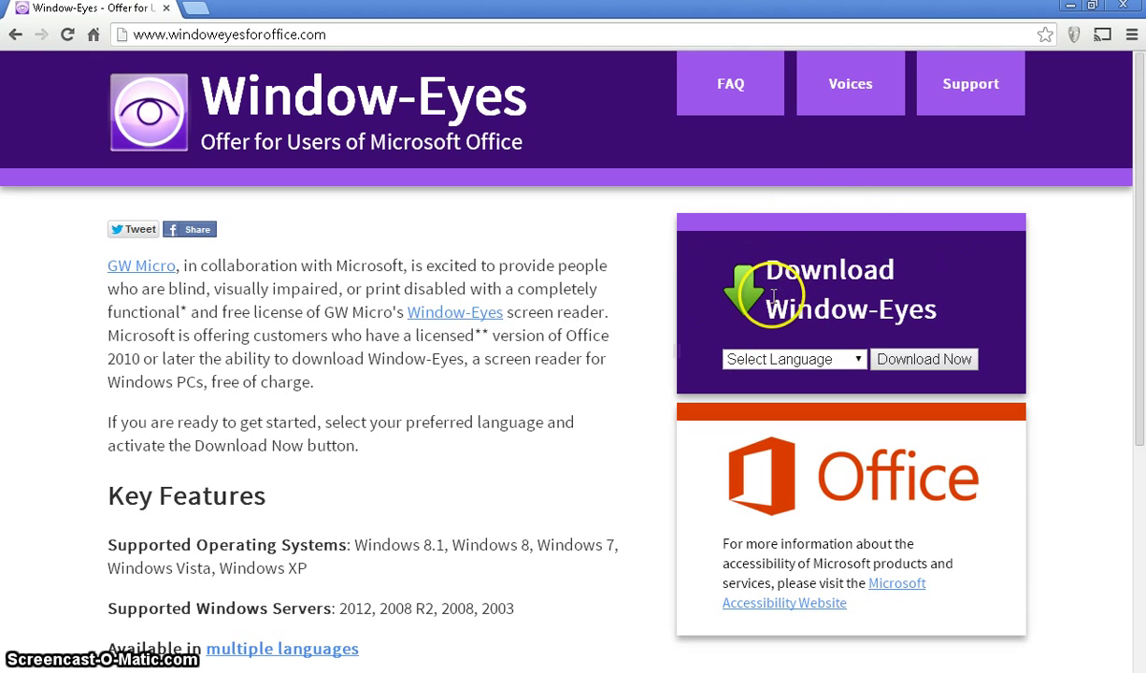
Choose English as the Window-Eyes language and download the English installer from the GW Micro support page.
{"action": "left_click", "coordinate": [851, 359]}
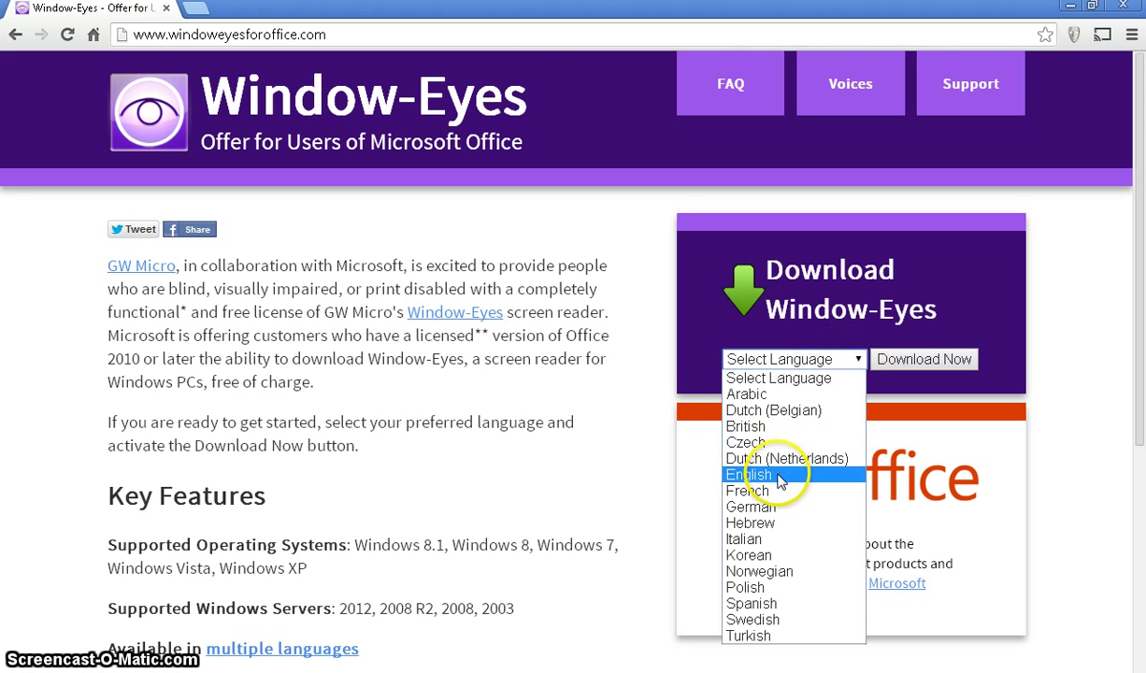
{"action": "left_click", "coordinate": [780, 478]}
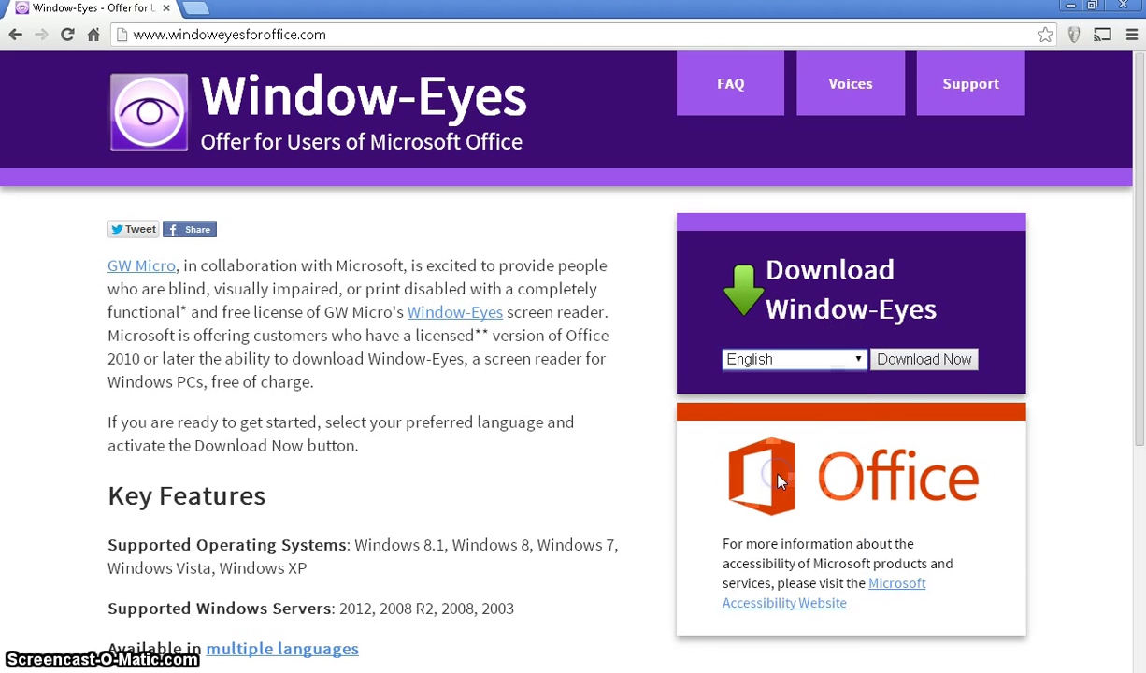
{"action": "left_click", "coordinate": [955, 365]}
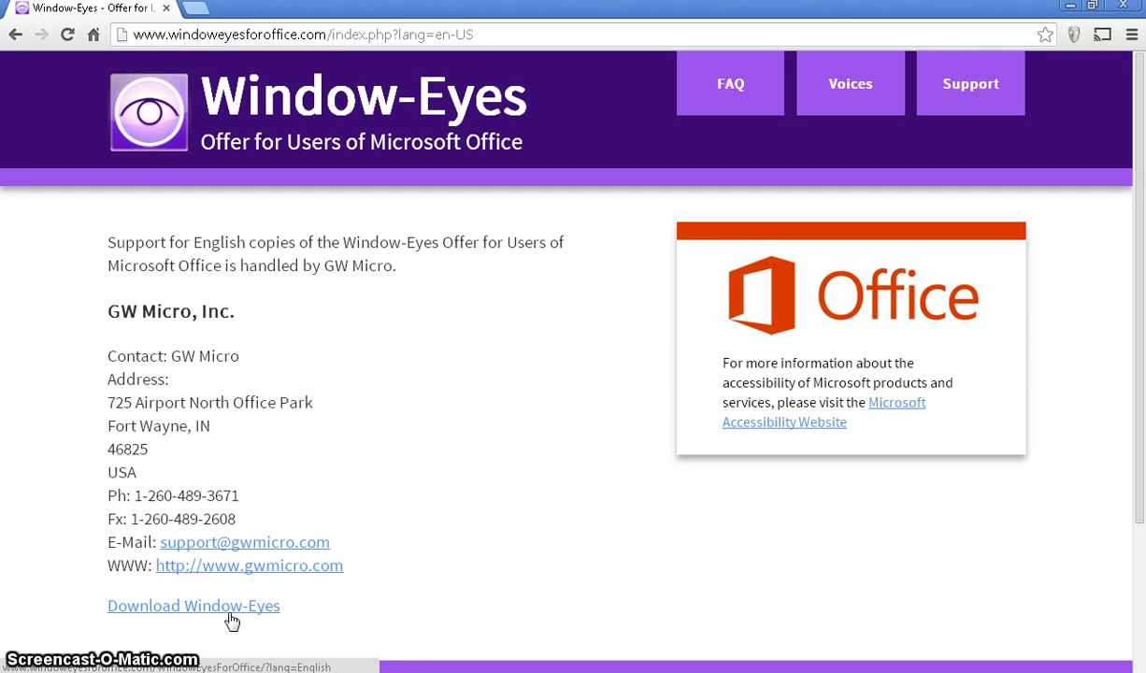
{"action": "left_click", "coordinate": [200, 608]}
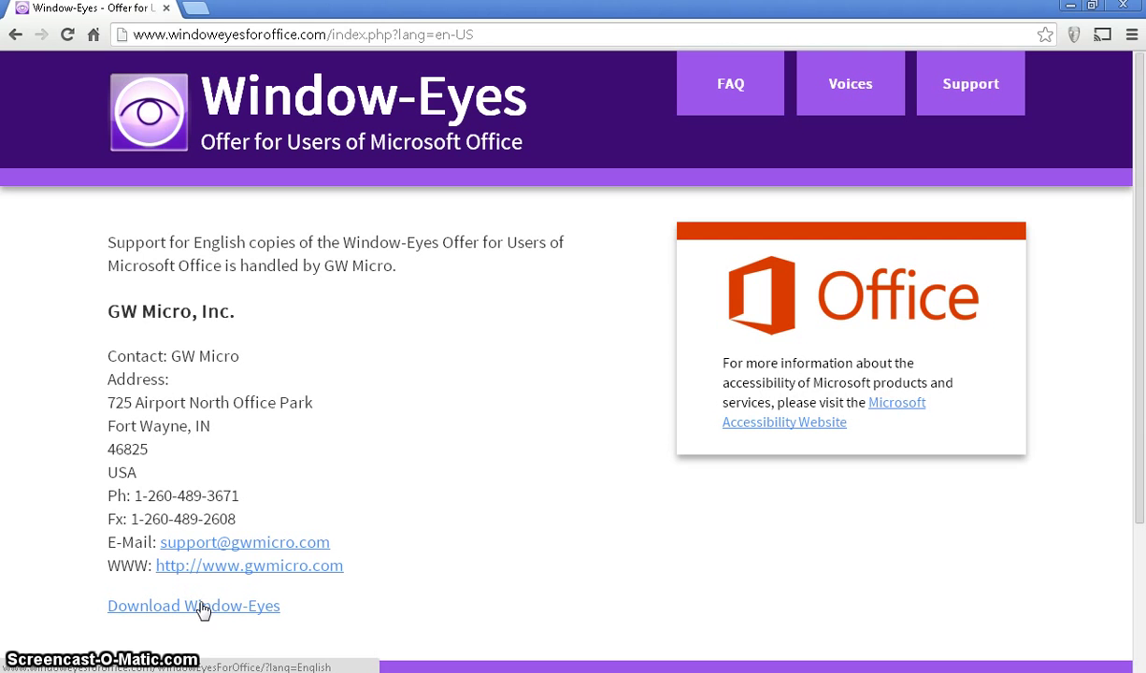
{"action": "left_click", "coordinate": [202, 608]}
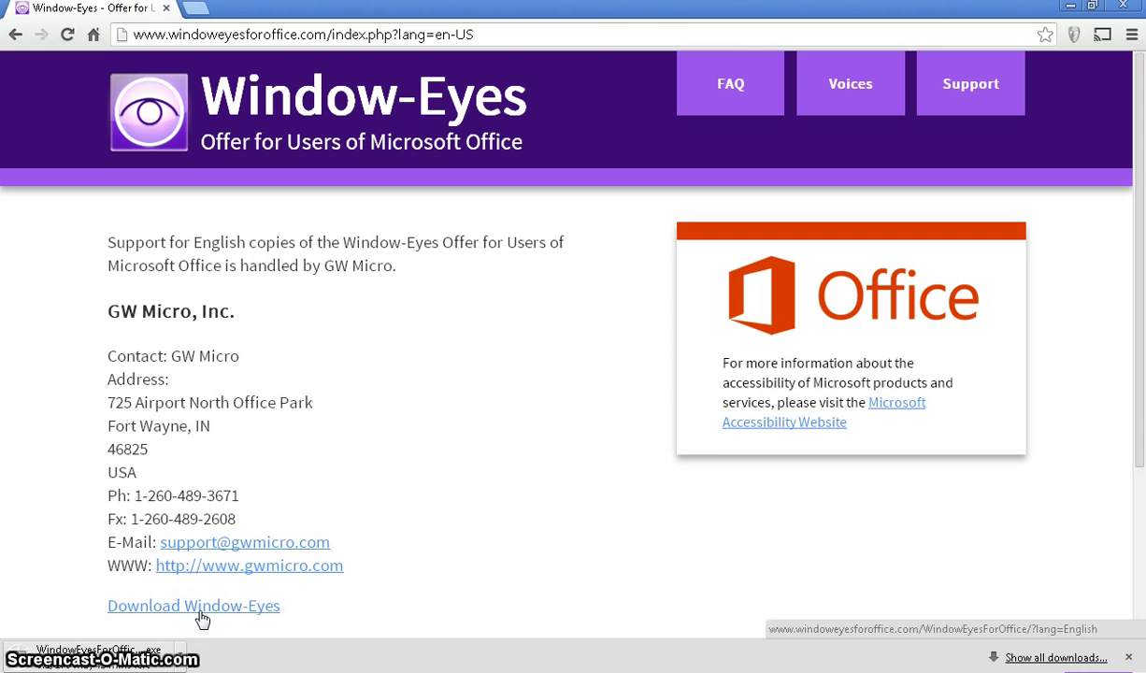
Open the downloaded WindowEyesForOfficeEnglish8400 (1).exe installer and minimize the browser window while it extracts.
{"action": "left_click", "coordinate": [205, 659]}
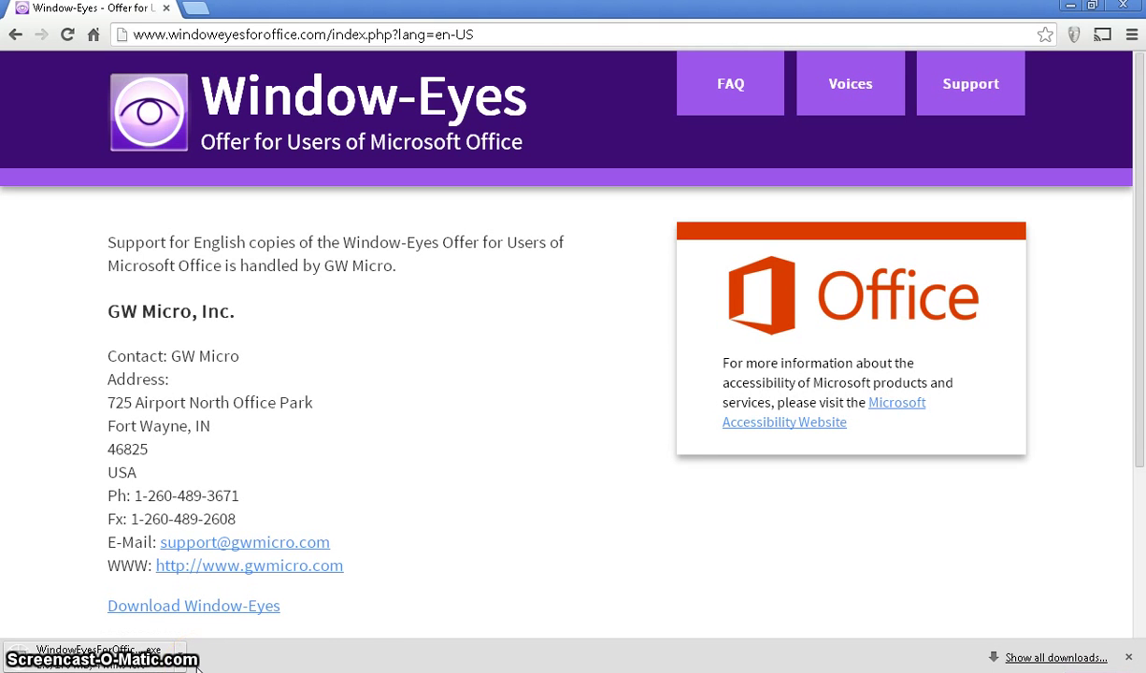
{"action": "left_click", "coordinate": [217, 658]}
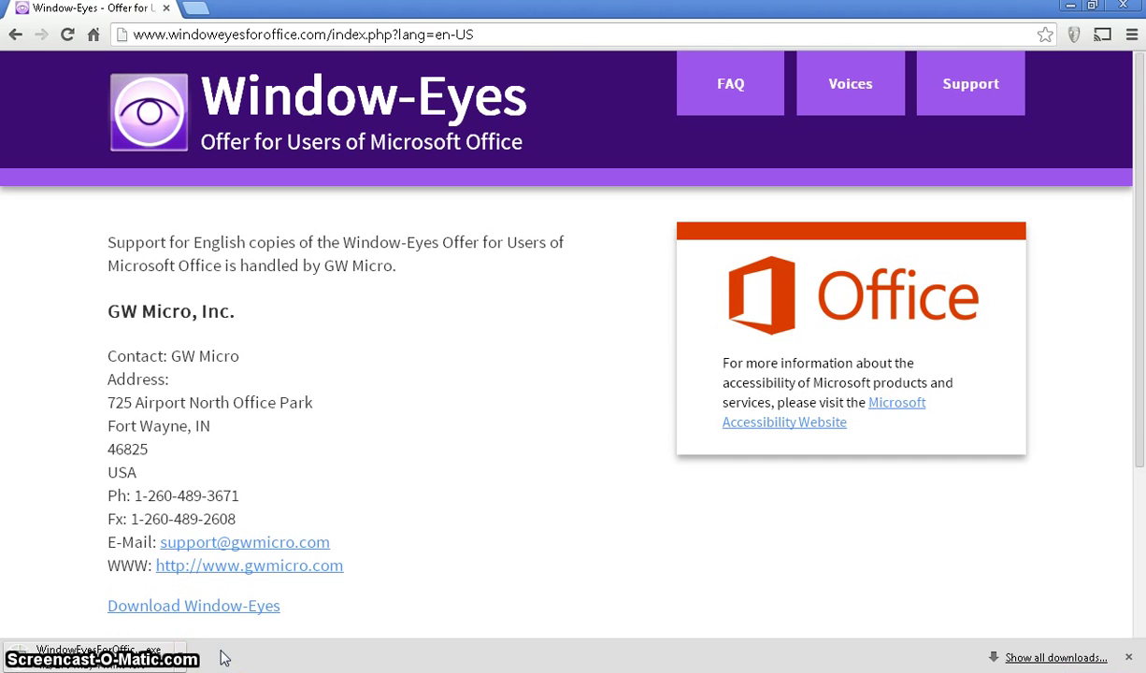
{"action": "left_click", "coordinate": [94, 657]}
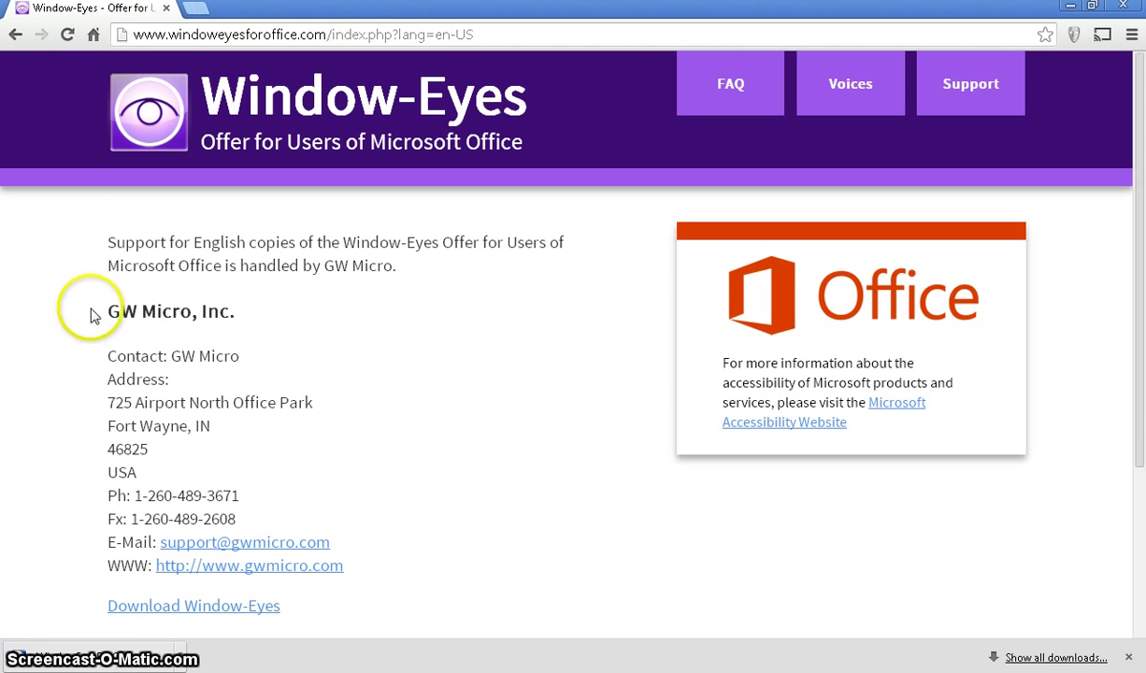
{"action": "left_click", "coordinate": [184, 662]}
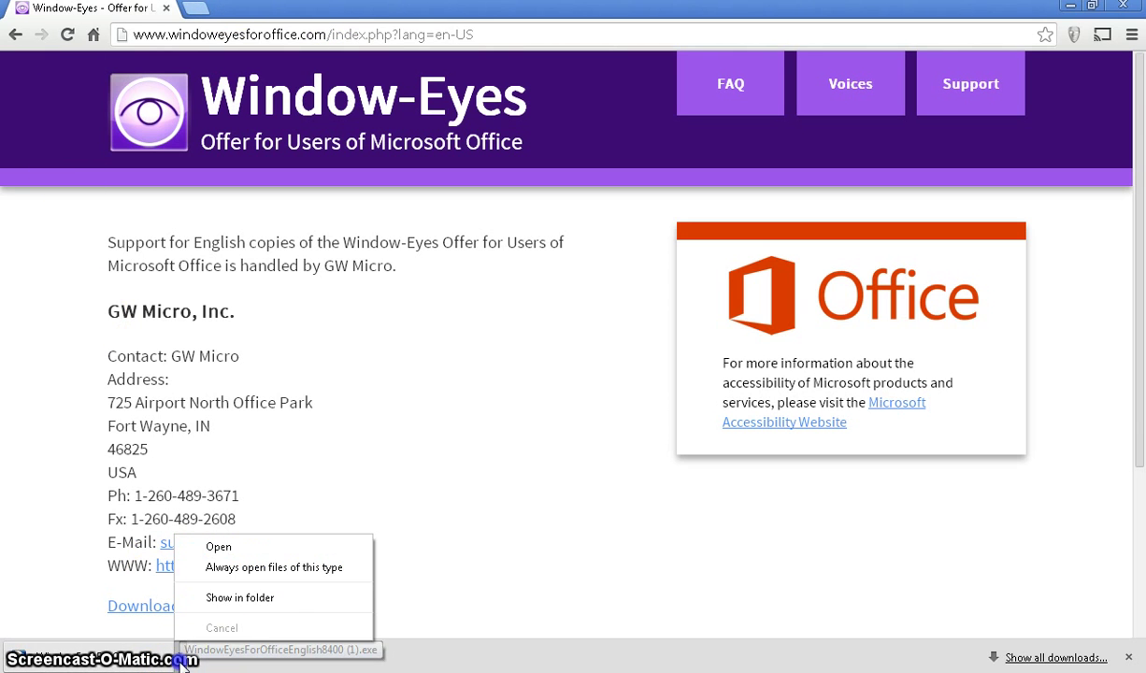
{"action": "left_click", "coordinate": [221, 549]}
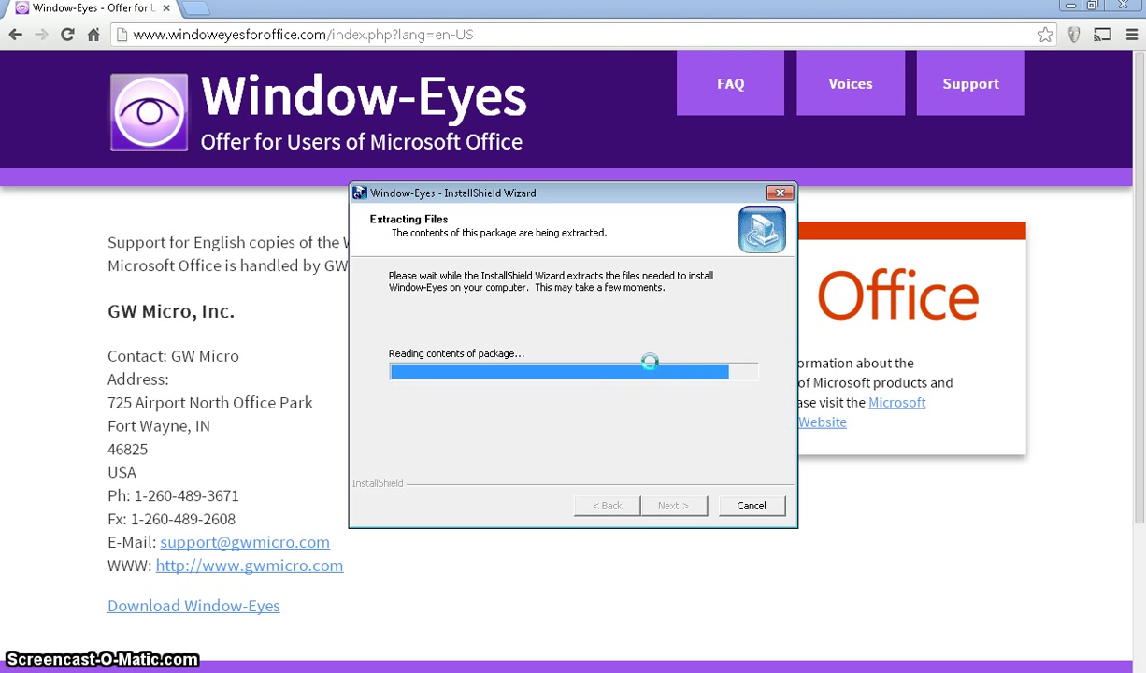
{"action": "left_click", "coordinate": [1072, 7]}
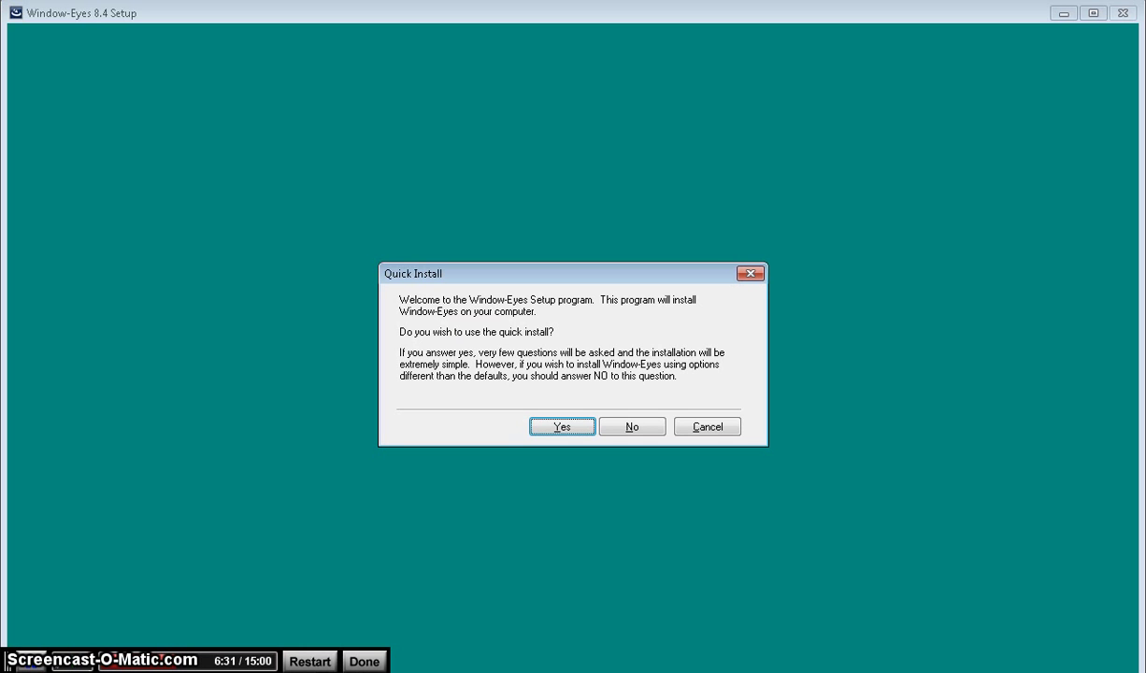
Choose the quick install and submit the user information with the user's name, leaving the company blank.
{"action": "left_click", "coordinate": [555, 431]}
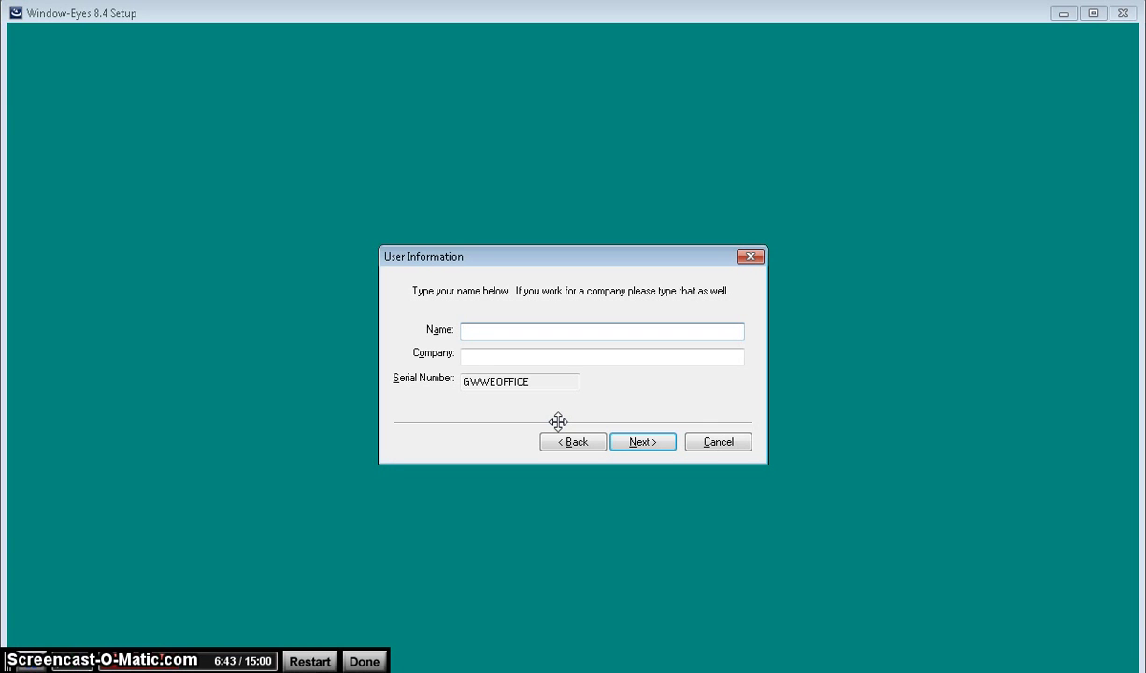
{"action": "type", "text": "James"}
{"action": "left_click", "coordinate": [570, 431]}
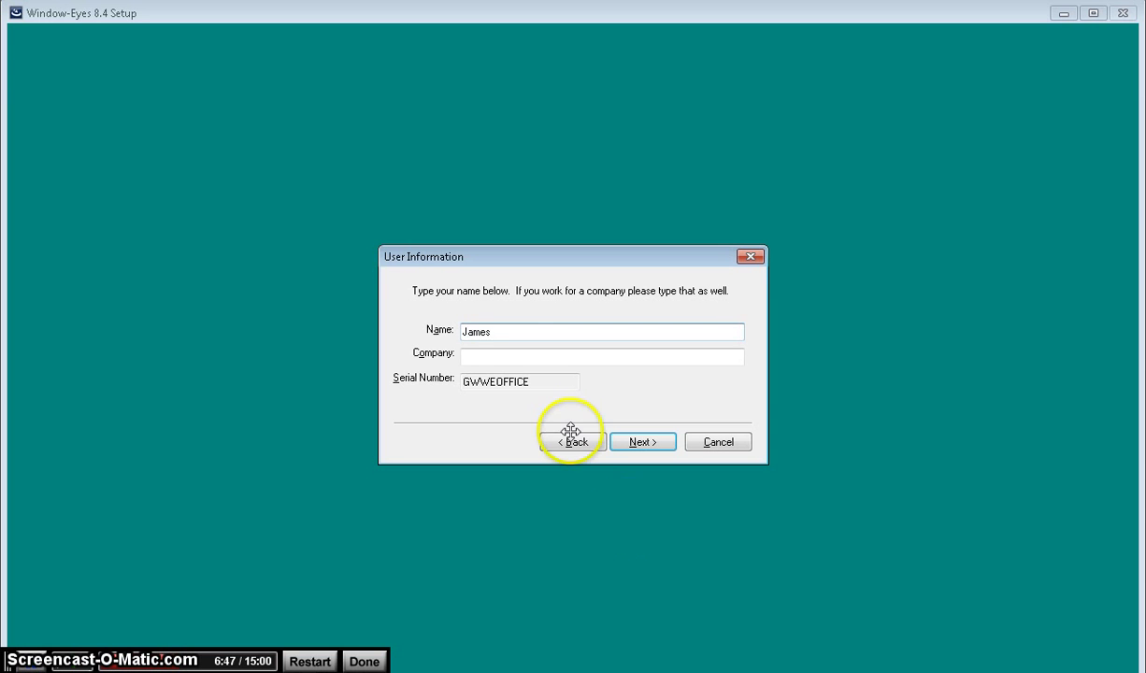
{"action": "left_click", "coordinate": [605, 505]}
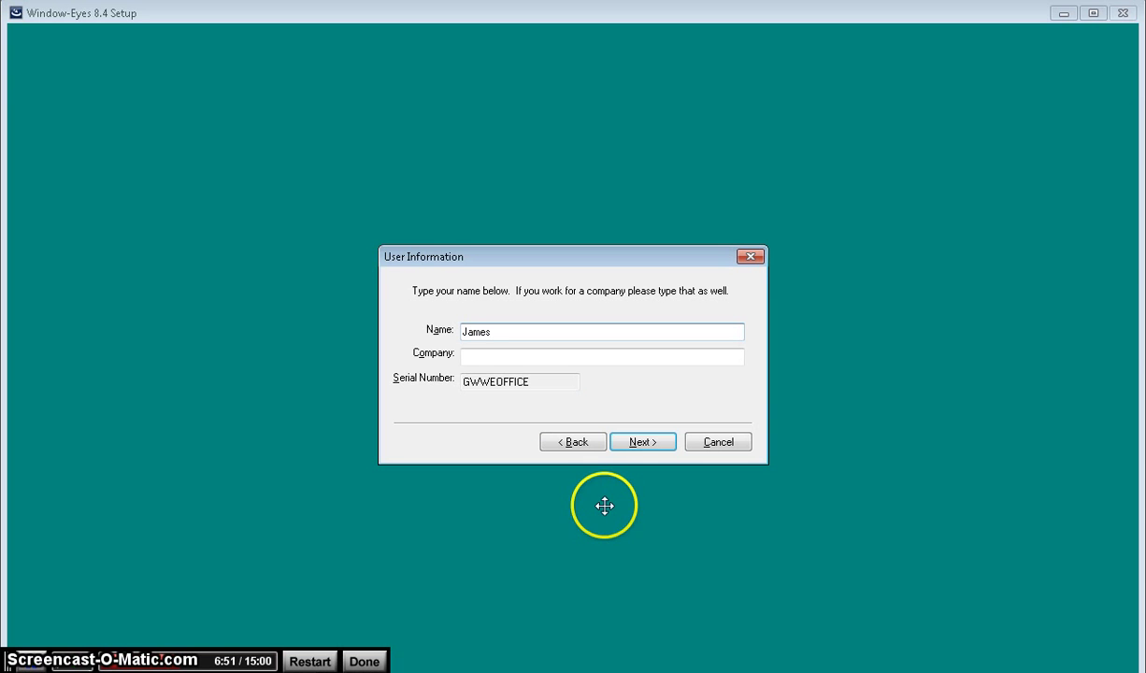
{"action": "left_click", "coordinate": [643, 442]}
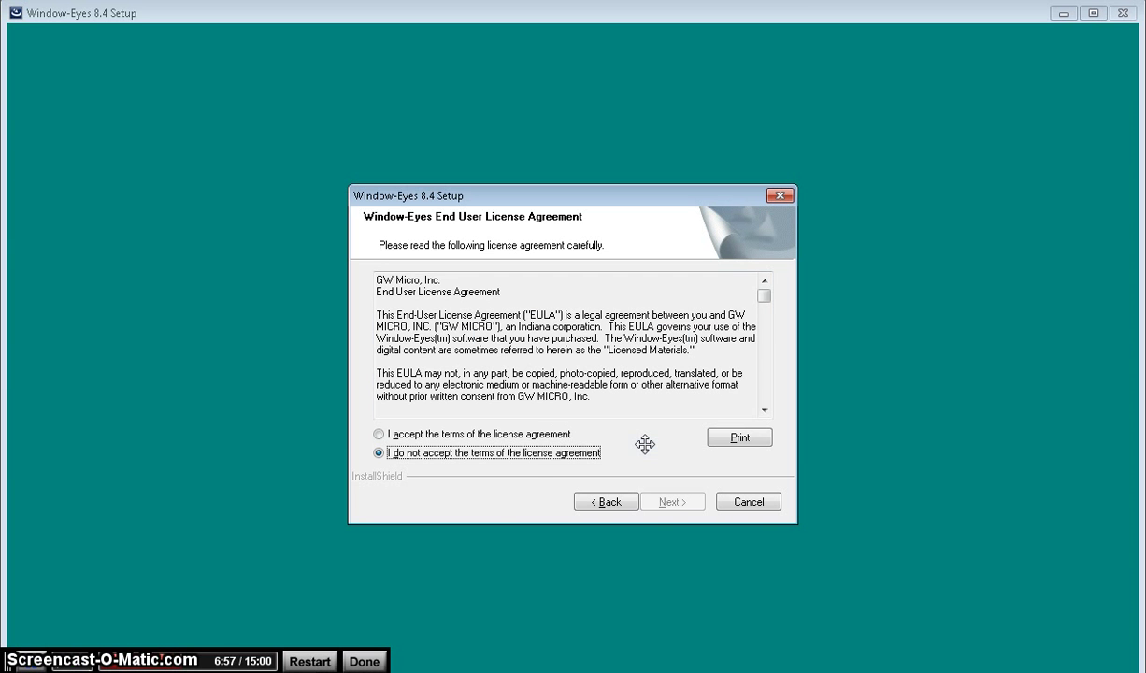
Accept the terms of the Window-Eyes End User License Agreement and run the quick installation to completion.
{"action": "left_click", "coordinate": [506, 449]}
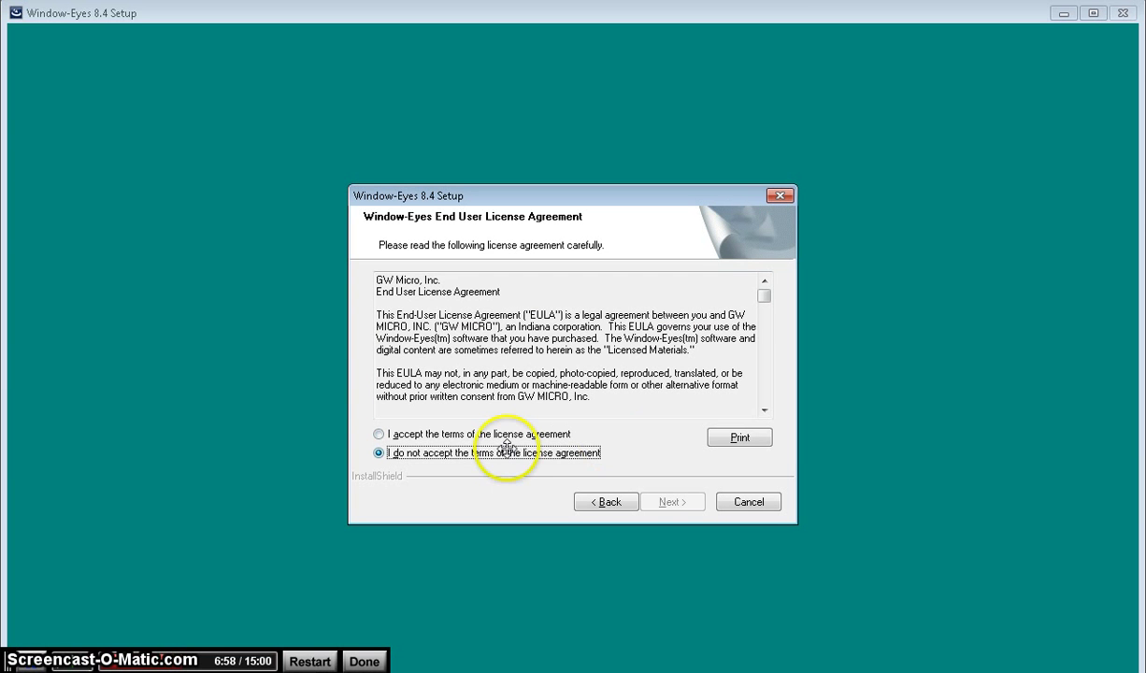
{"action": "left_click", "coordinate": [376, 435]}
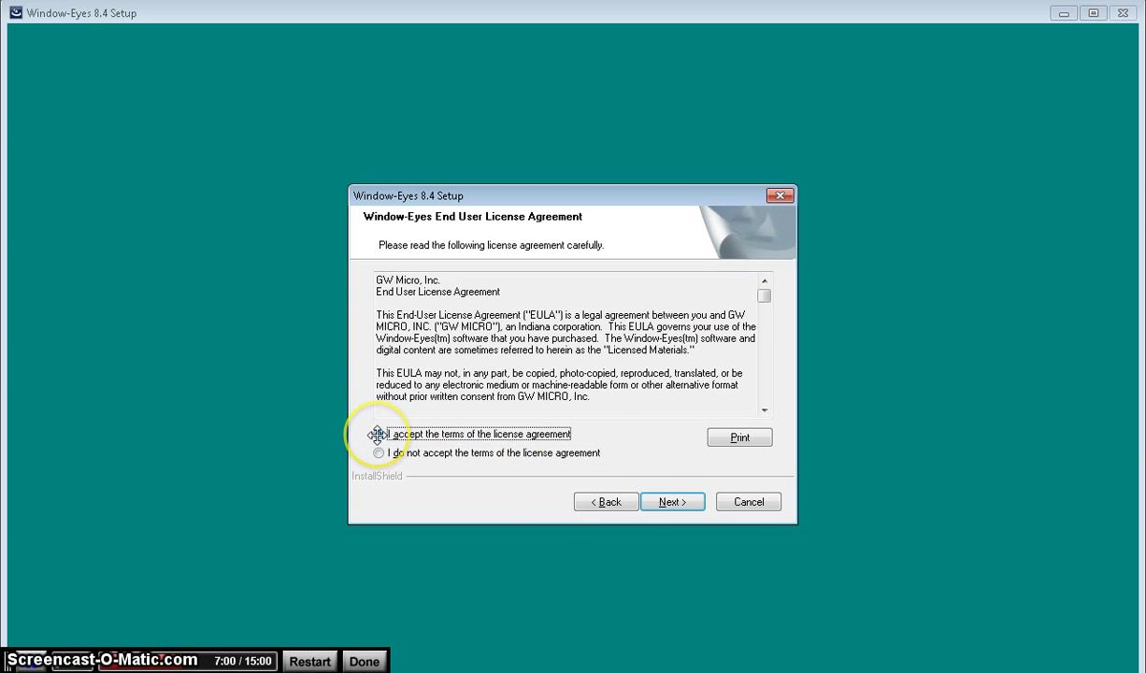
{"action": "left_click", "coordinate": [675, 501]}
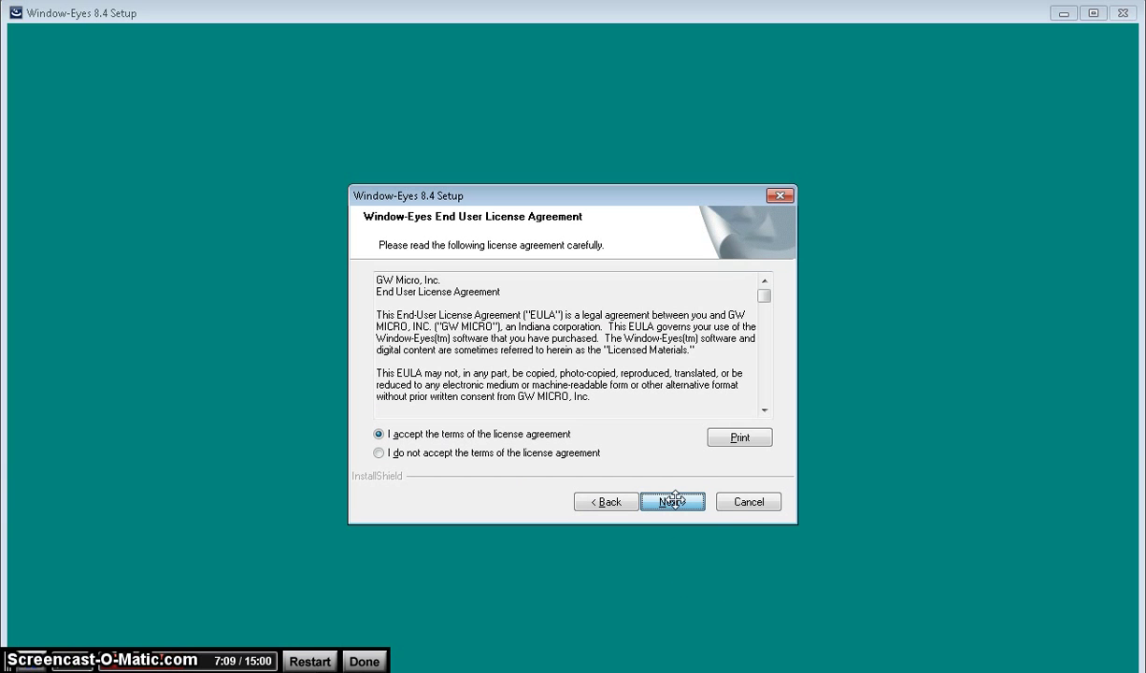
{"action": "left_click", "coordinate": [674, 502]}
{"action": "left_click", "coordinate": [714, 597]}
{"action": "key", "text": "Return"}
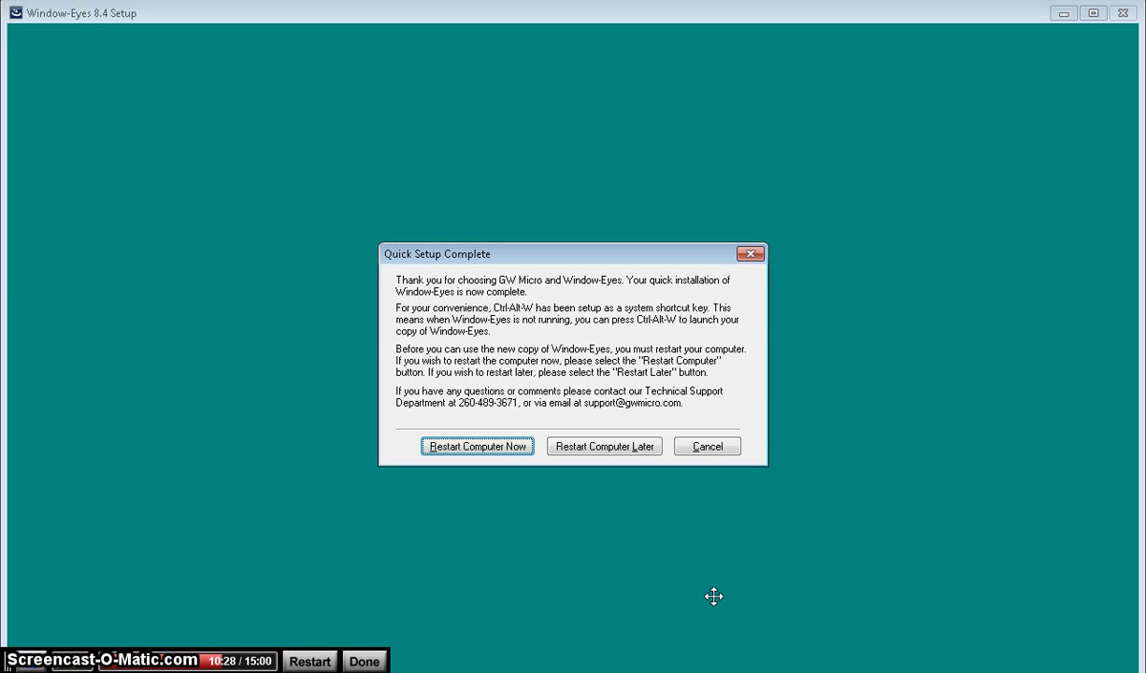
{"action": "left_click", "coordinate": [676, 520]}
{"action": "left_click", "coordinate": [455, 573]}
{"action": "left_click", "coordinate": [364, 659]}
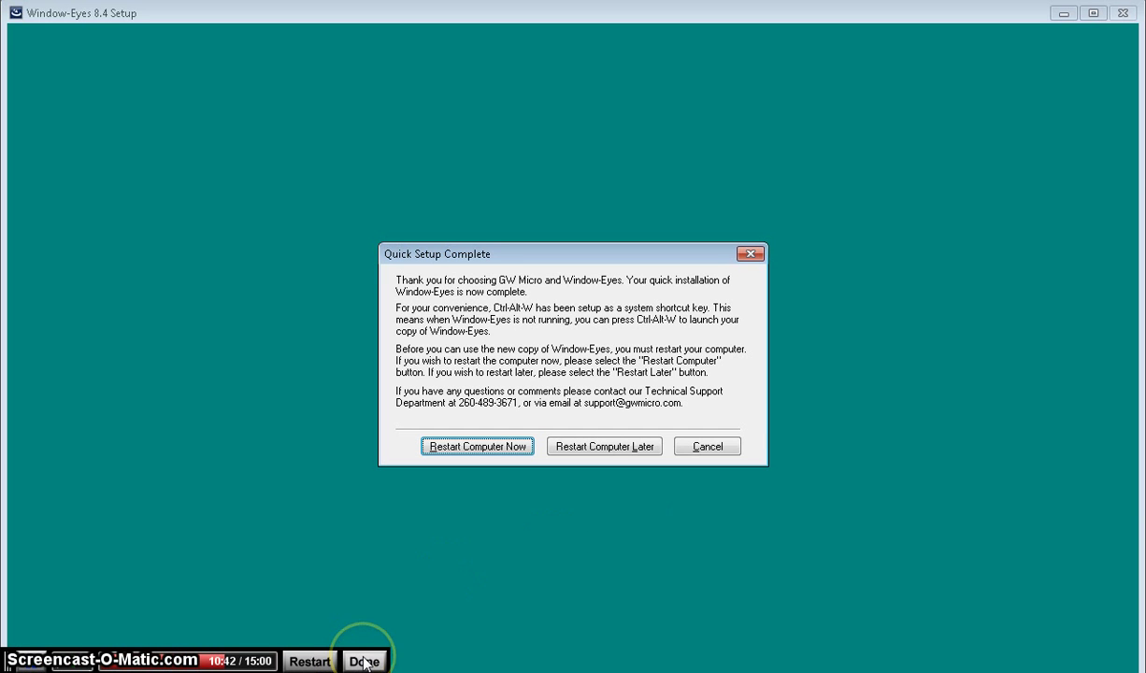
{"action": "left_click", "coordinate": [364, 661]}
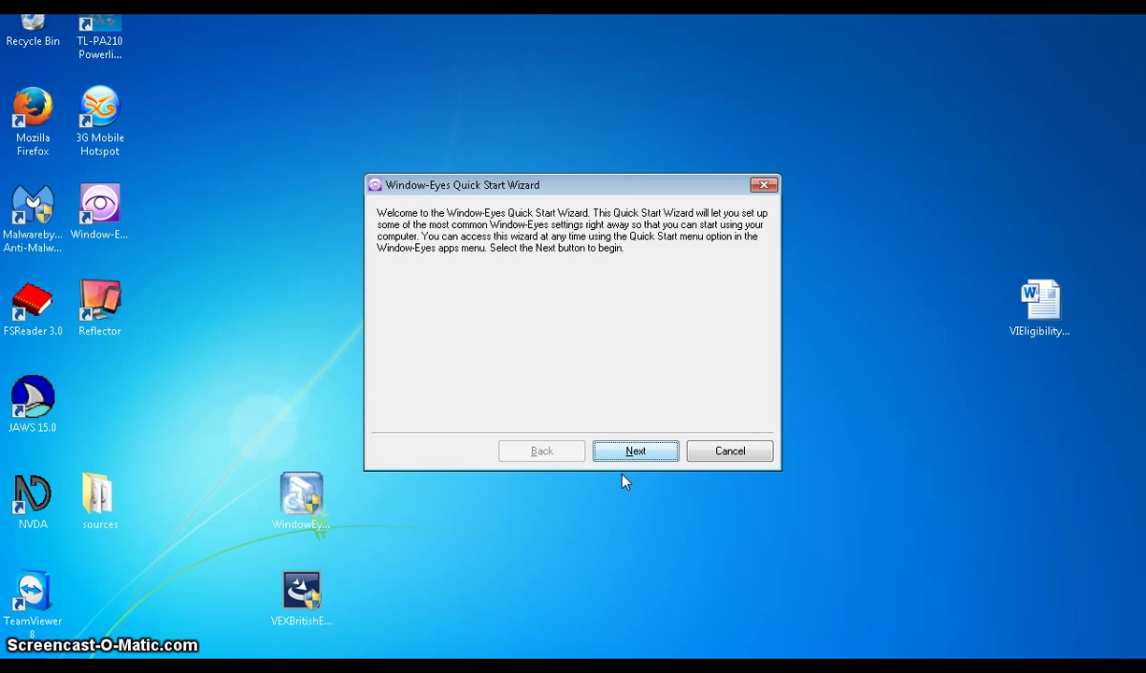
Select Microsoft Speech Platform as the speech voice in the Quick Start Wizard and accept a voice rate of 50.
{"action": "left_click", "coordinate": [632, 452]}
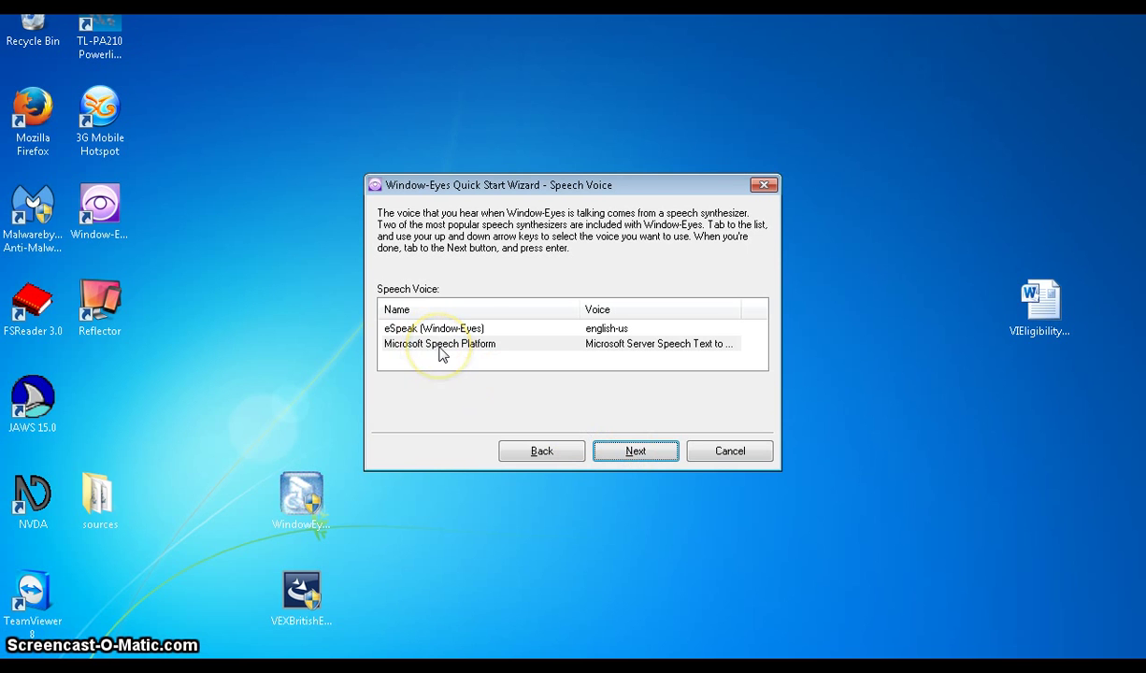
{"action": "left_click", "coordinate": [477, 346]}
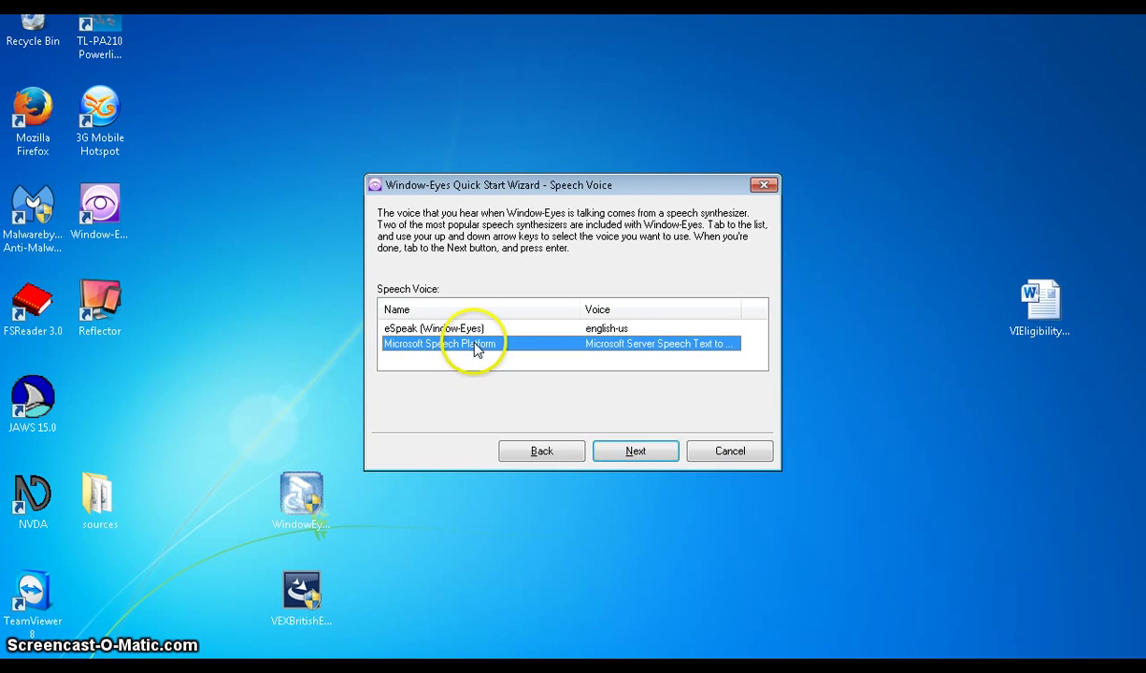
{"action": "left_click", "coordinate": [633, 454]}
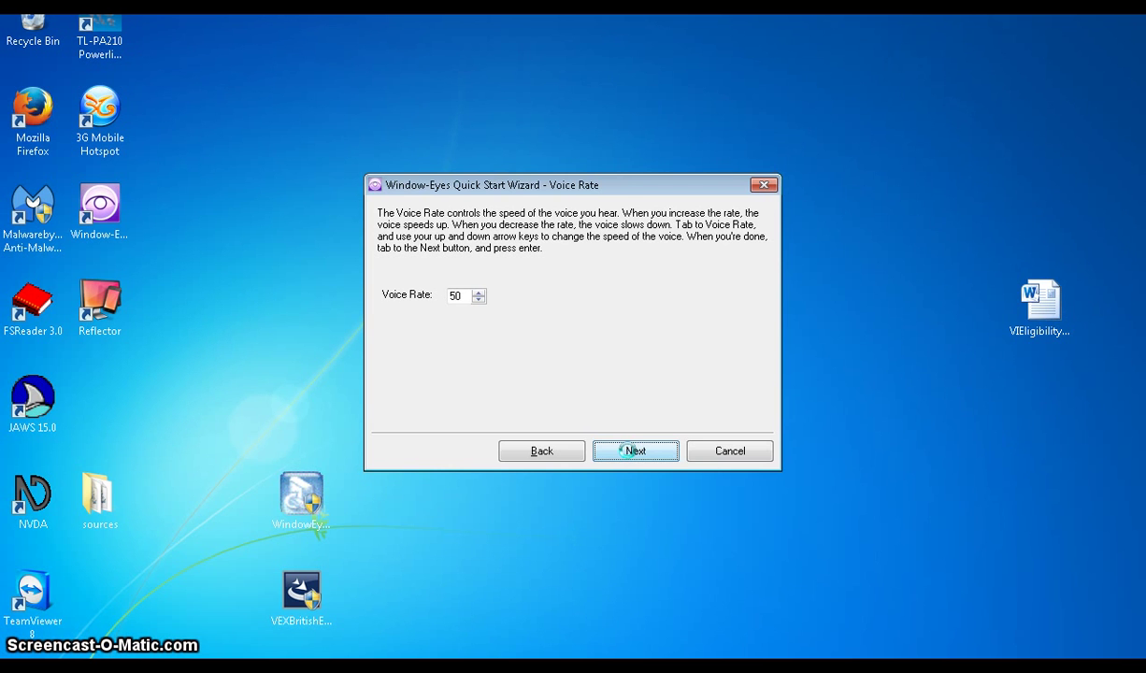
{"action": "key", "text": "Return"}
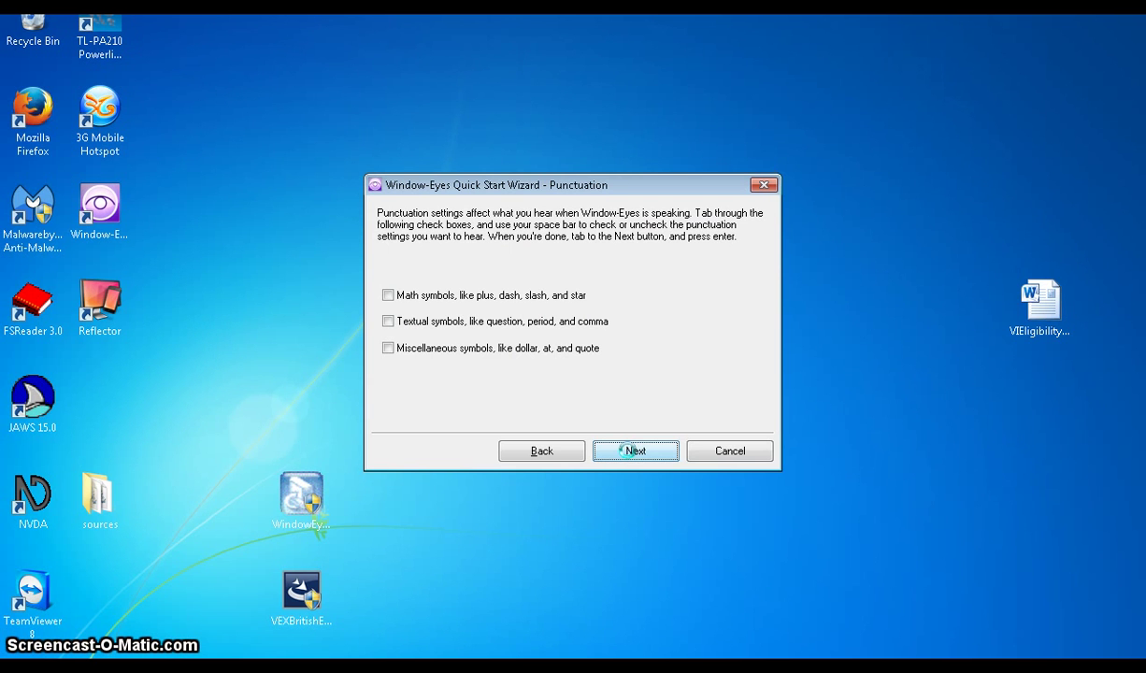
Enable speaking of math symbols, like plus, dash, slash, and star, in the wizard's punctuation settings.
{"action": "left_click", "coordinate": [629, 451]}
{"action": "left_click", "coordinate": [414, 321]}
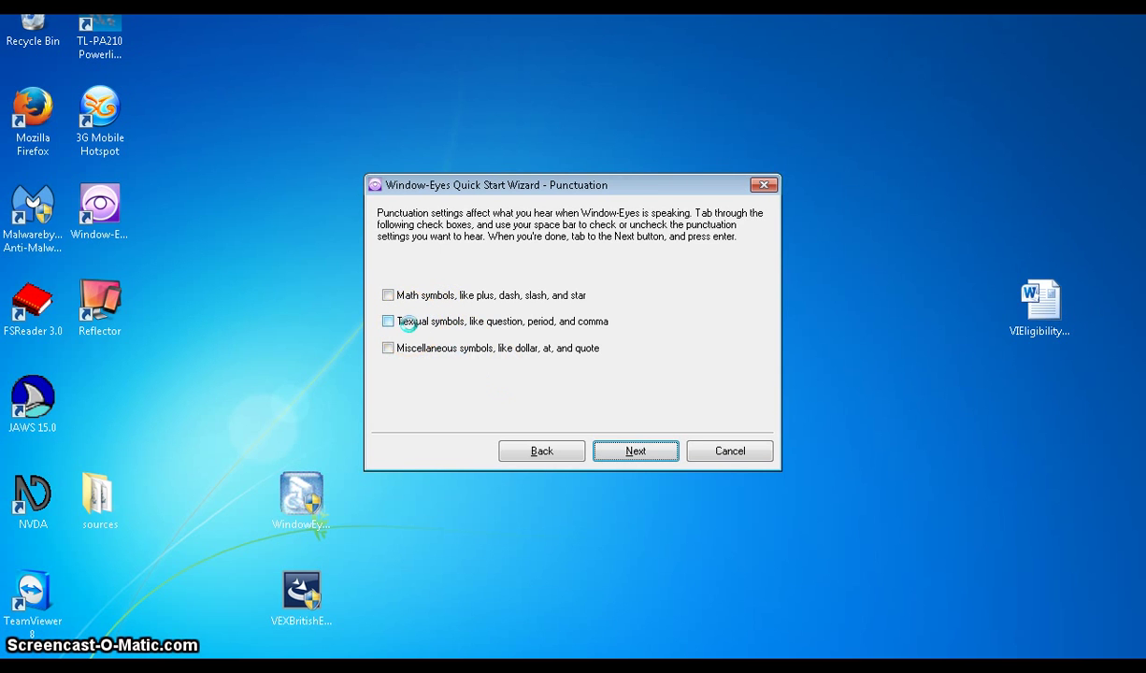
{"action": "left_click", "coordinate": [409, 334]}
{"action": "left_click", "coordinate": [473, 386]}
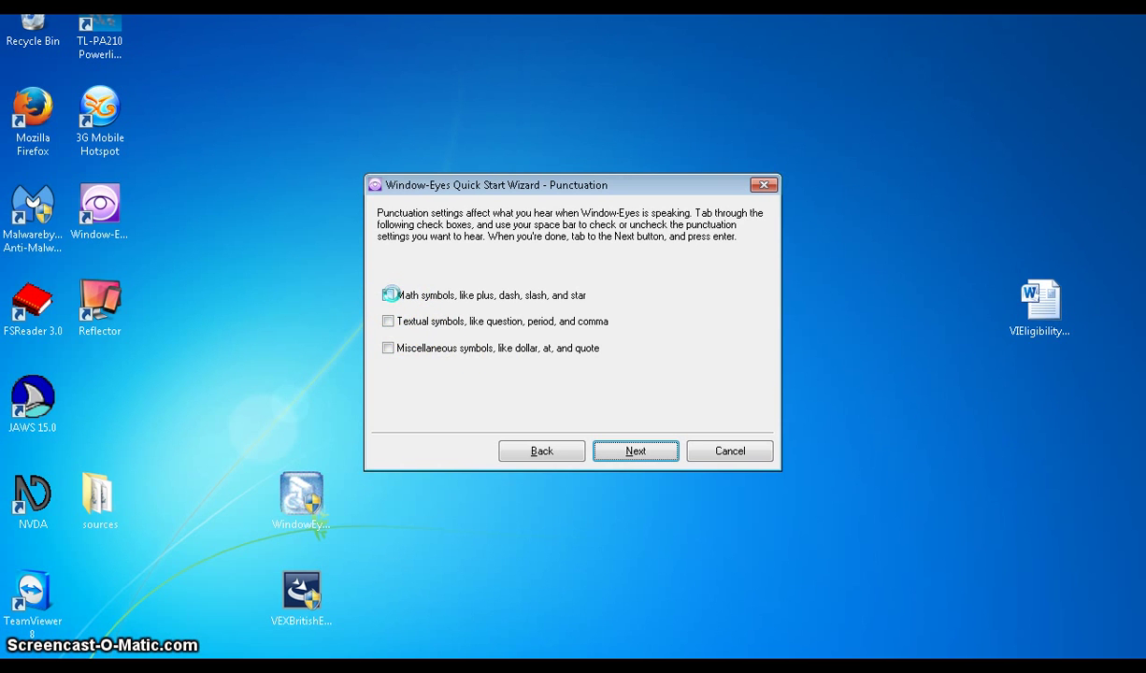
{"action": "left_click", "coordinate": [390, 295]}
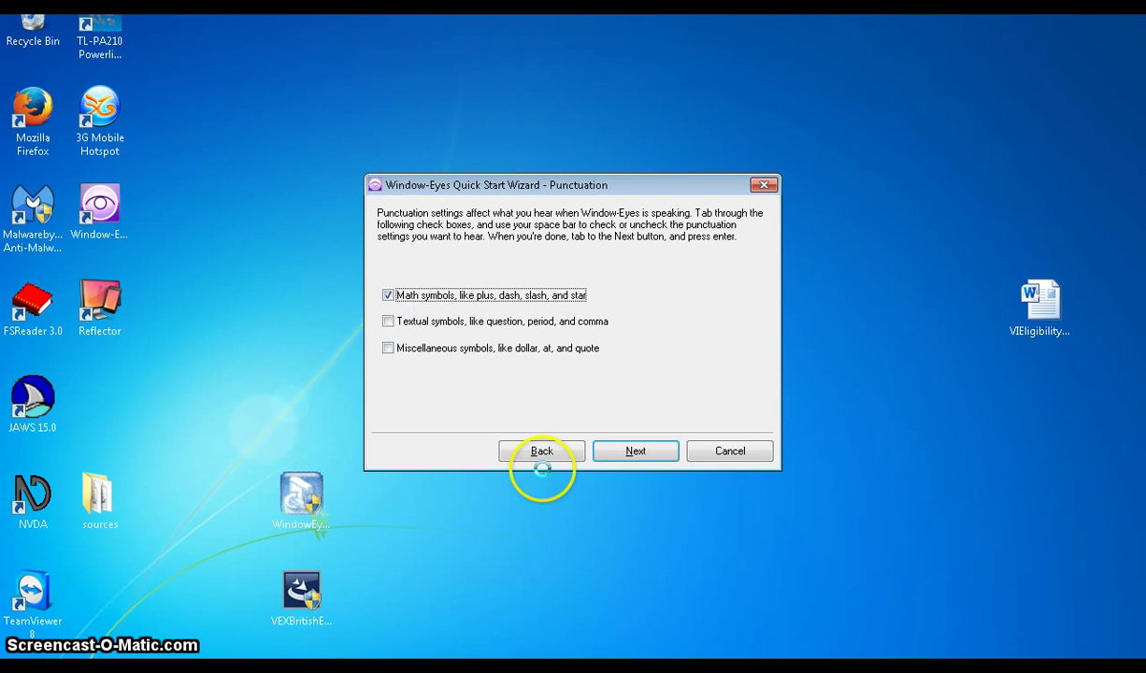
Proceed past the wizard's punctuation settings and accept None as the Braille display.
{"action": "left_click", "coordinate": [639, 451]}
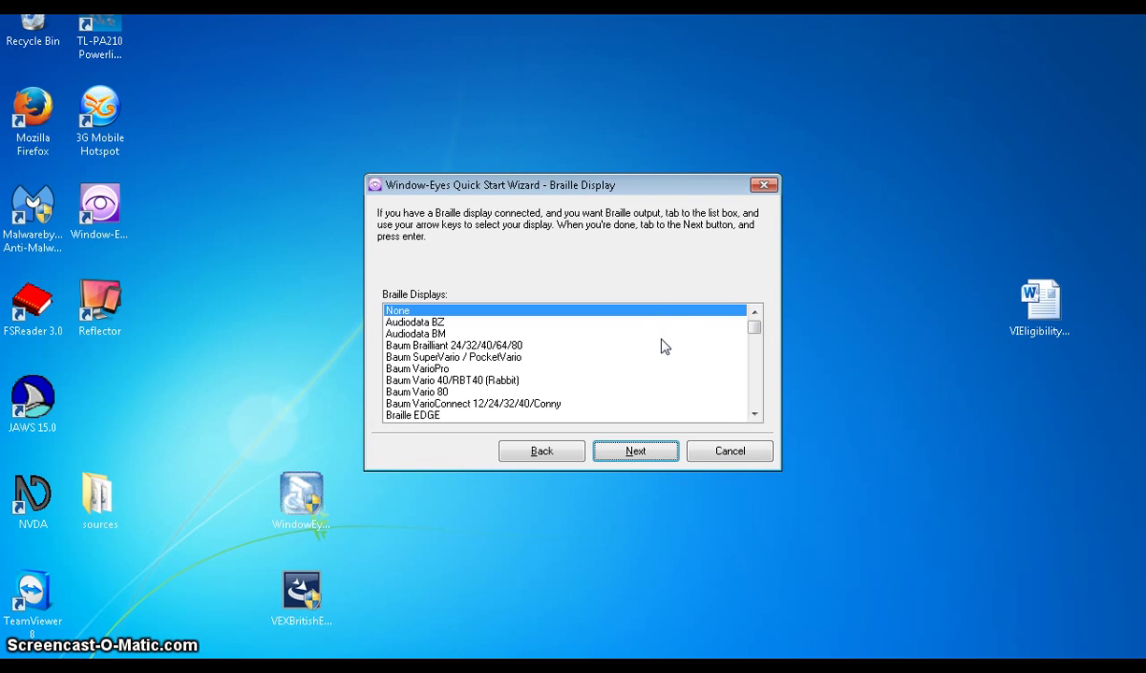
{"action": "left_click", "coordinate": [661, 352]}
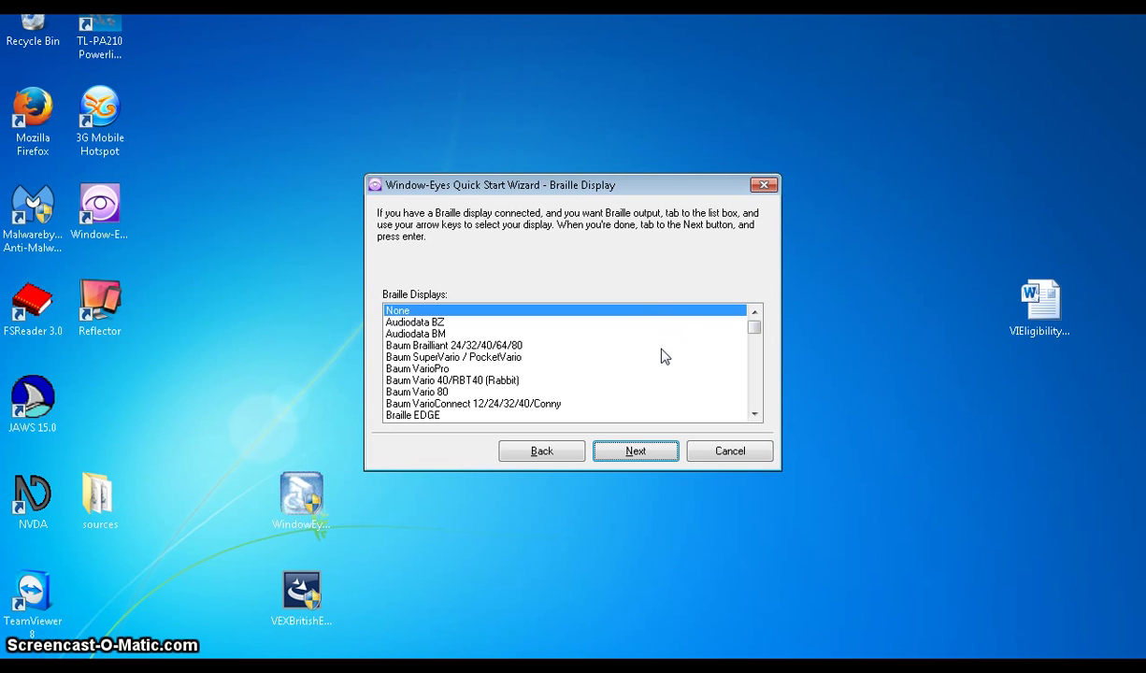
{"action": "left_click", "coordinate": [635, 451]}
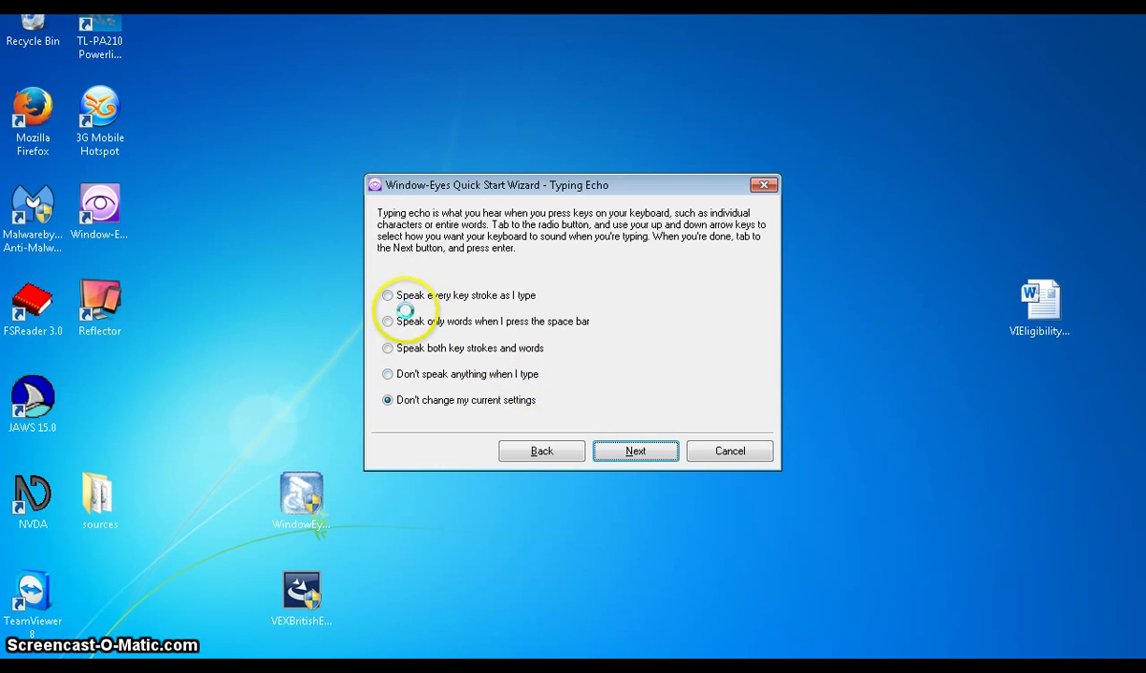
Accept "Don't change my current settings" as the typing echo option in the wizard and continue.
{"action": "left_click", "coordinate": [404, 313]}
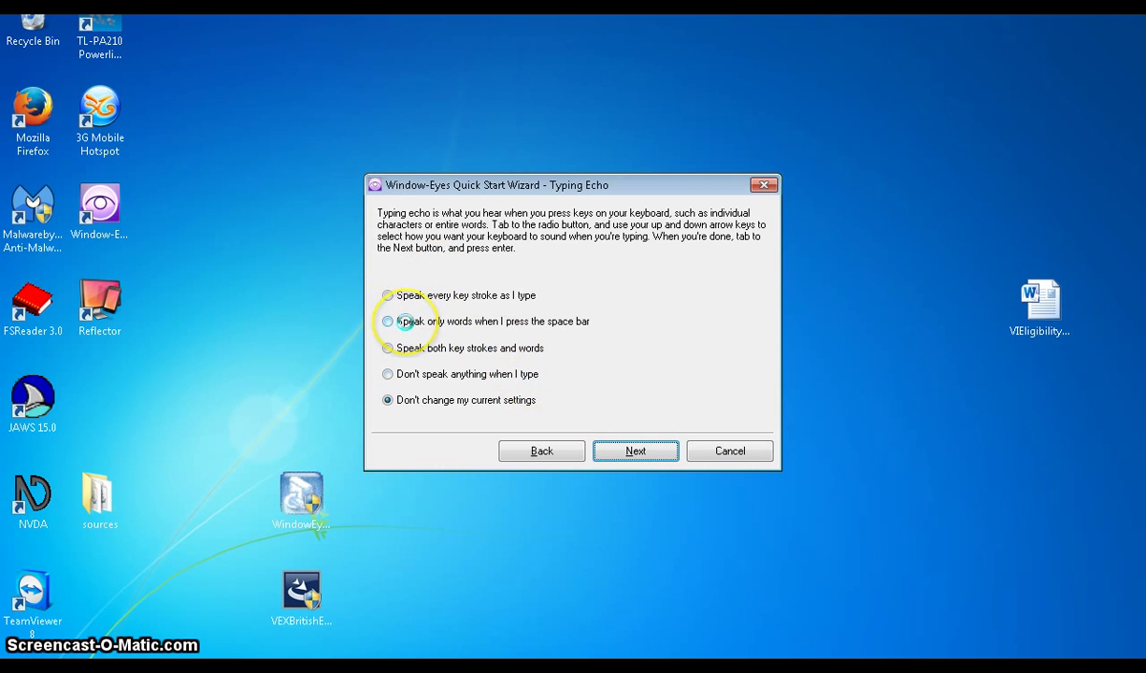
{"action": "left_click", "coordinate": [404, 327]}
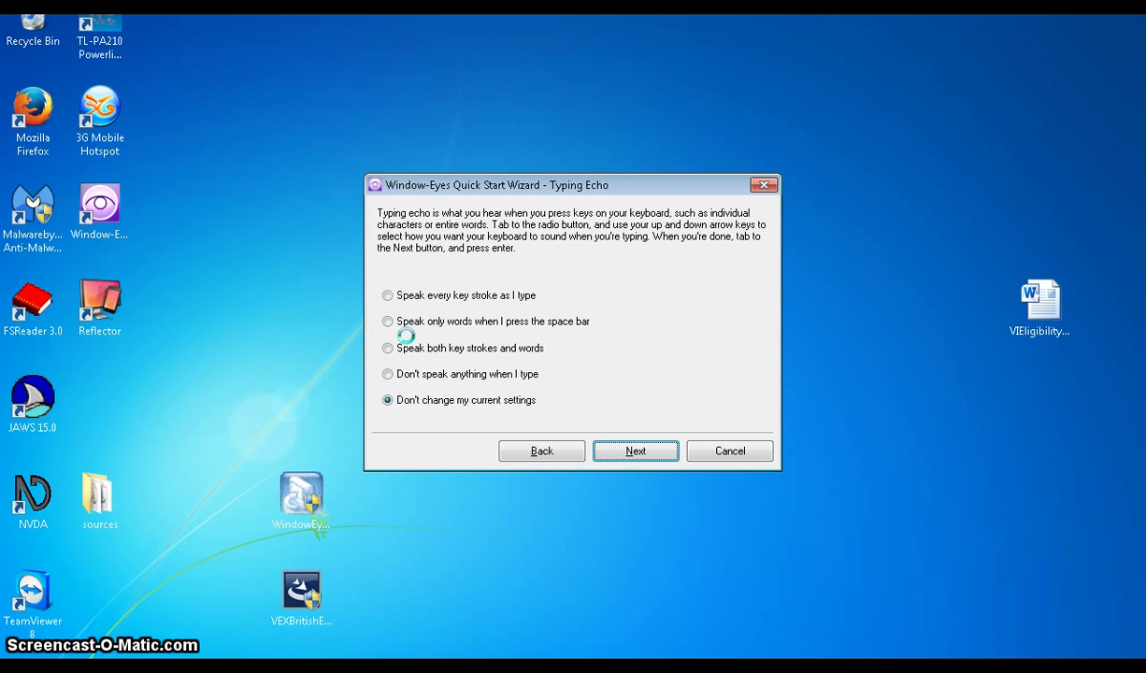
{"action": "left_click", "coordinate": [403, 375]}
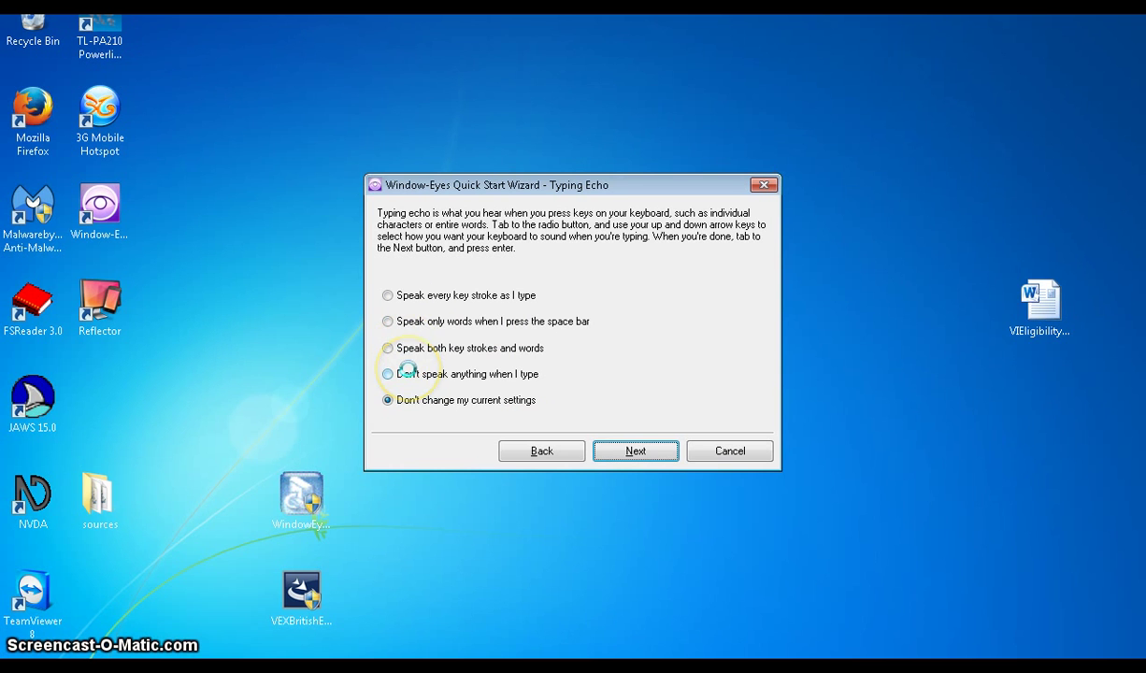
{"action": "left_click", "coordinate": [409, 374]}
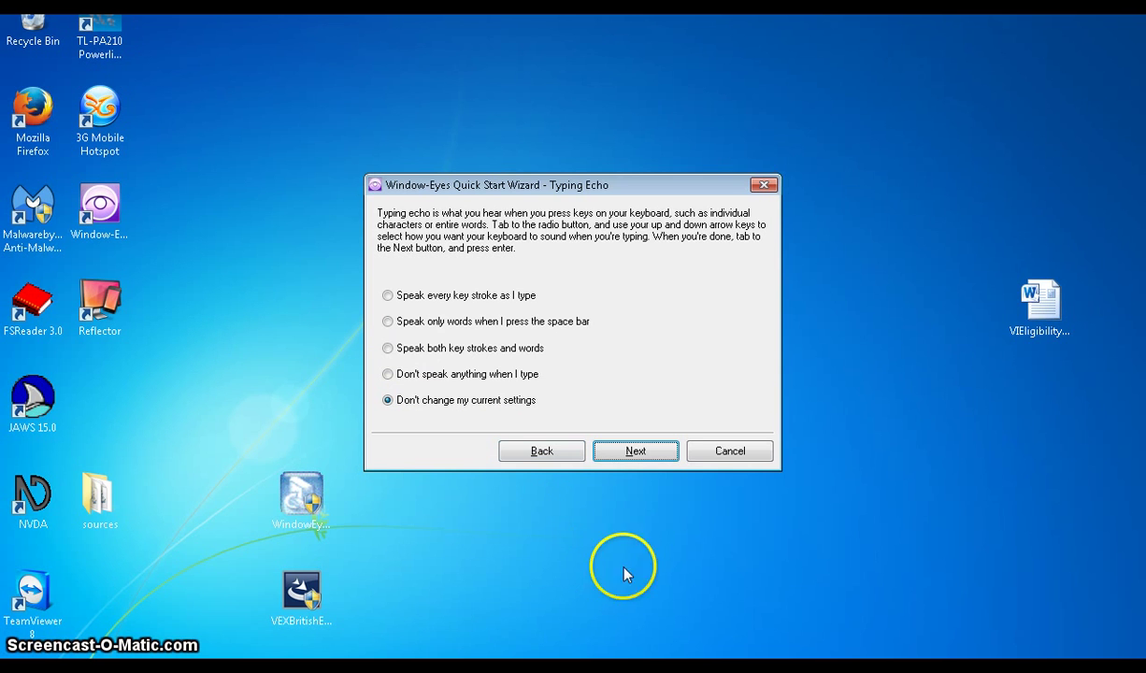
{"action": "left_click", "coordinate": [638, 452]}
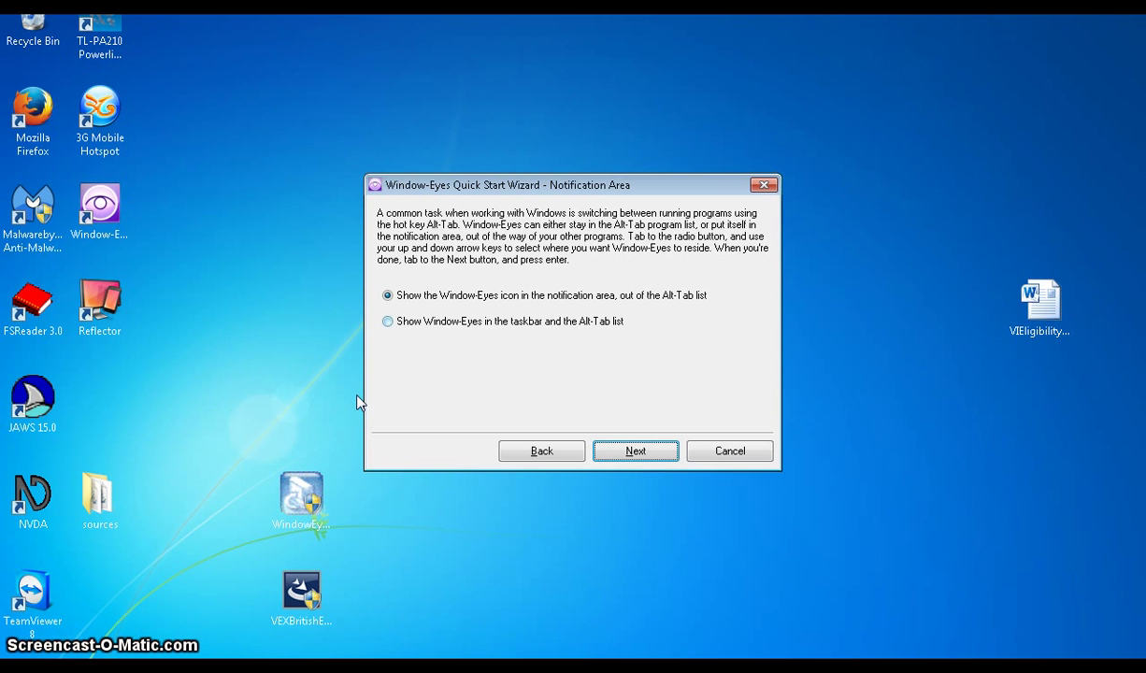
Choose to show Window-Eyes in the taskbar and the Alt-Tab list, and finish the wizard with the Laptop keyboard layout.
{"action": "key", "text": "Tab"}
{"action": "key", "text": "Tab"}
{"action": "key", "text": "Down"}
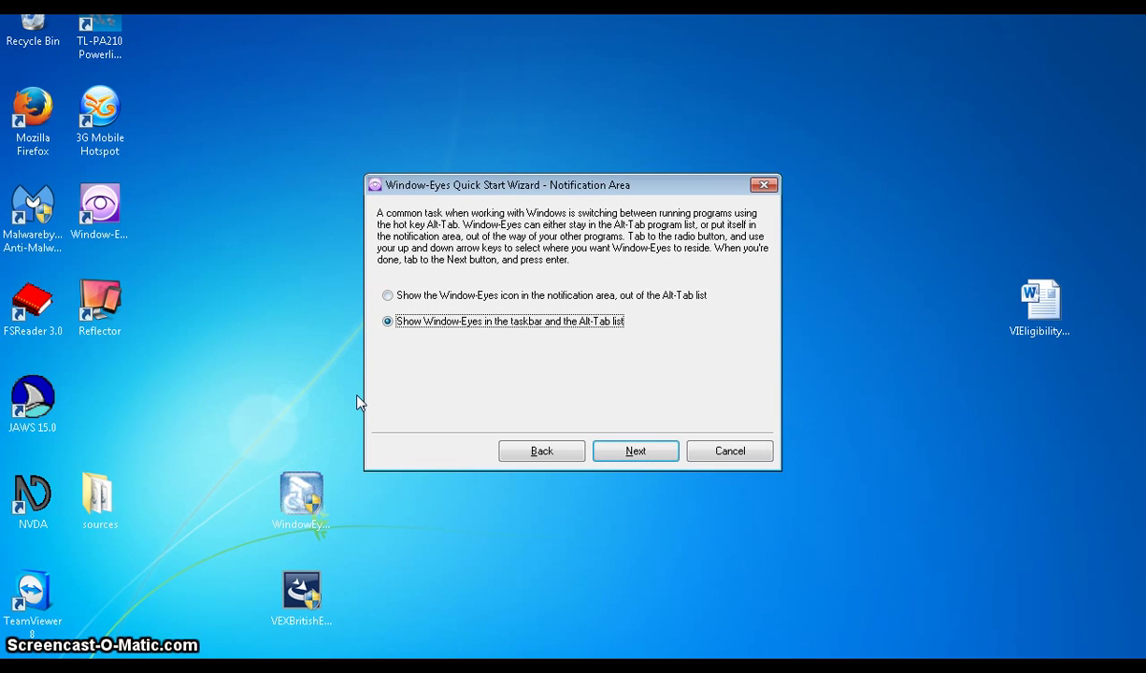
{"action": "left_click", "coordinate": [635, 451]}
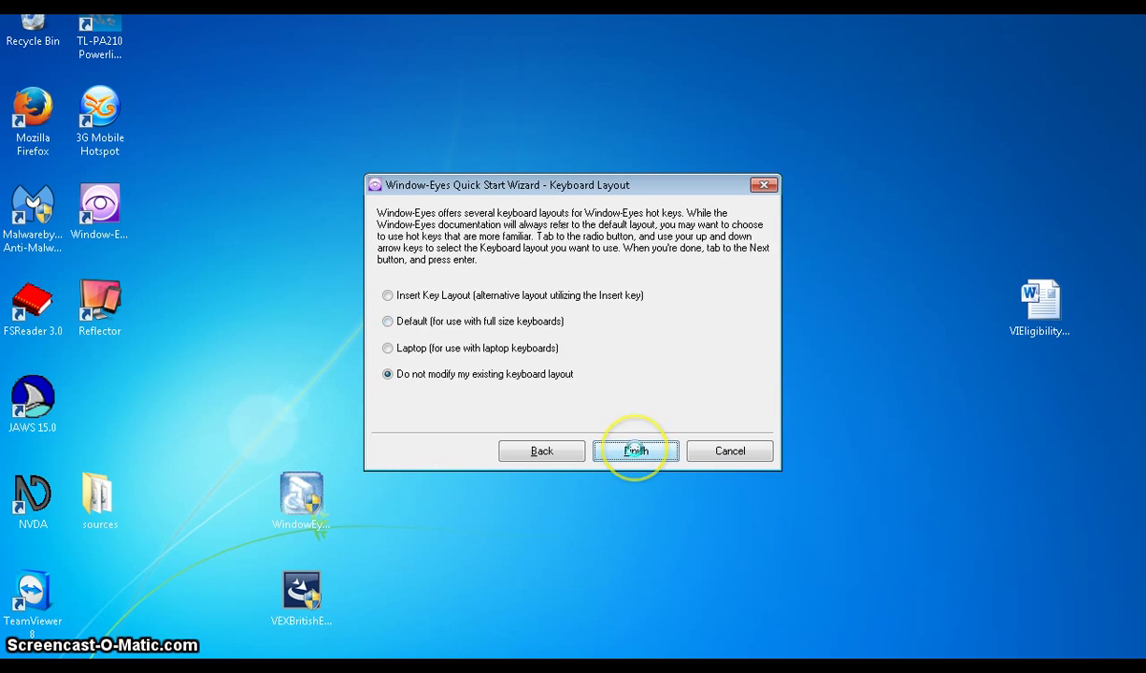
{"action": "left_click", "coordinate": [388, 346]}
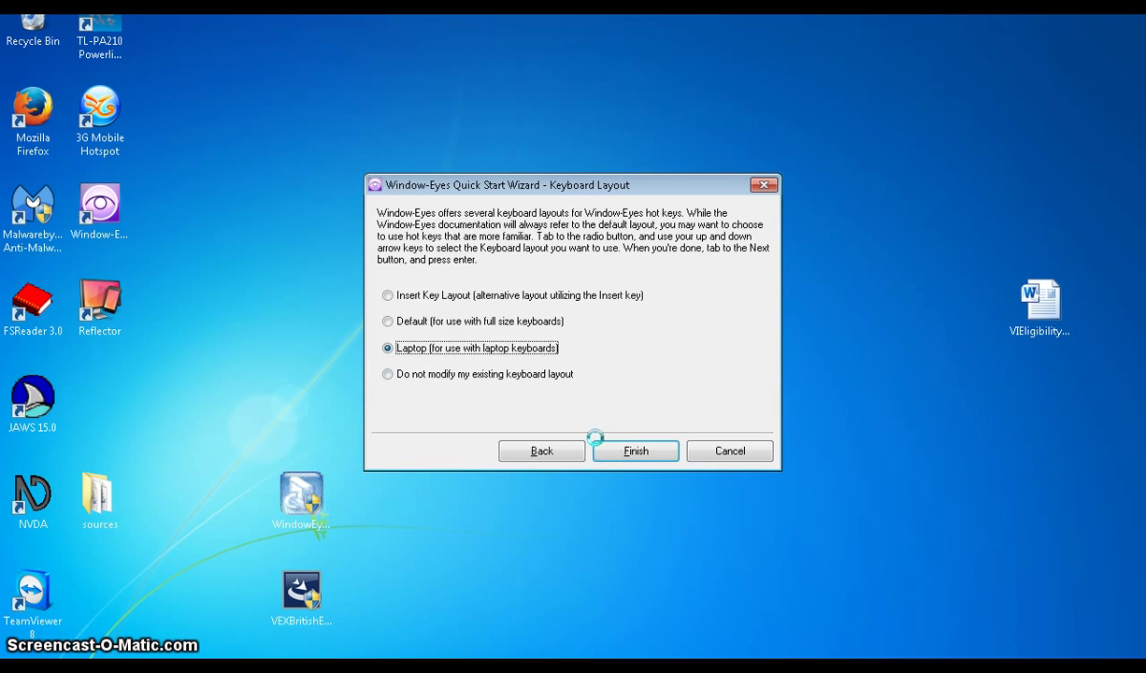
{"action": "left_click", "coordinate": [645, 455]}
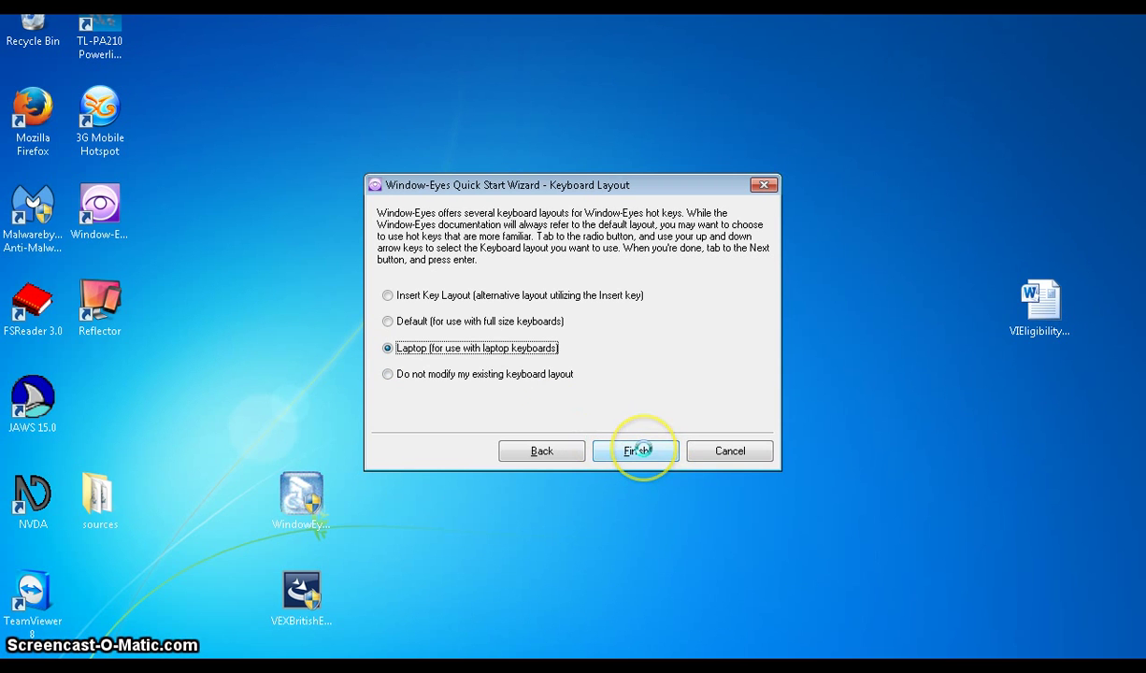